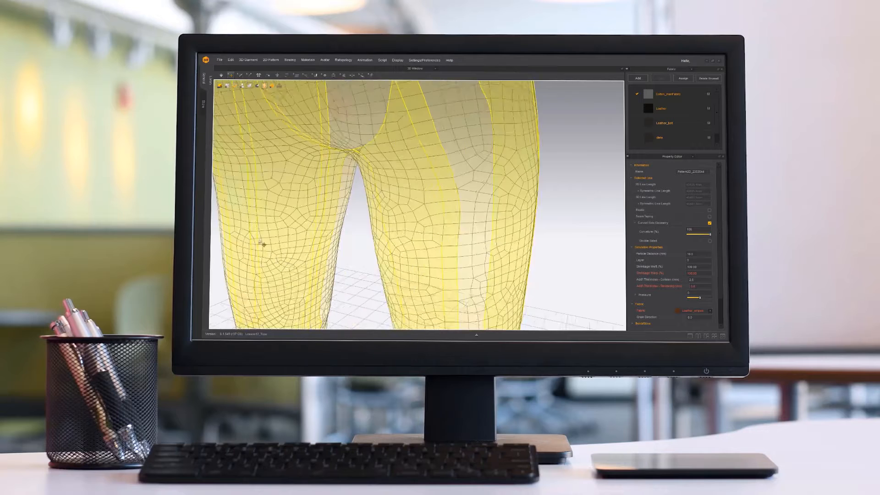
Select all pattern pieces of the trousers and examine their quad mesh from the lower legs up to the belt
click(458, 222)
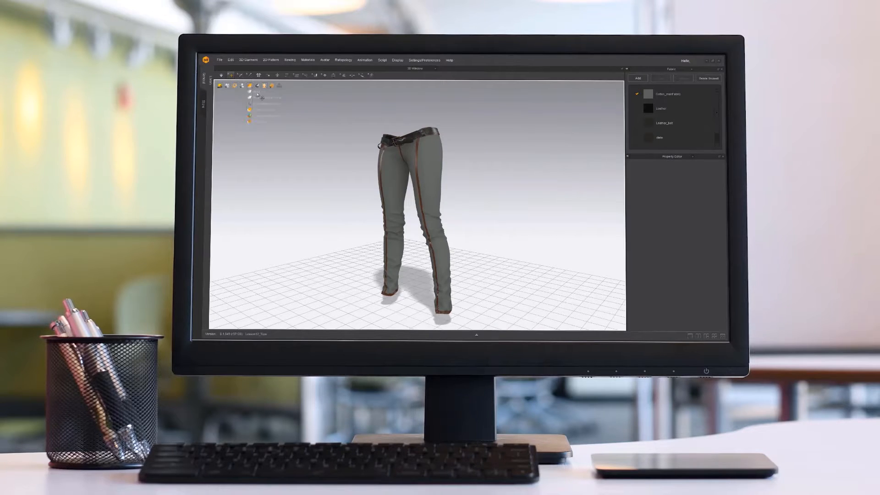
key(ctrl+a)
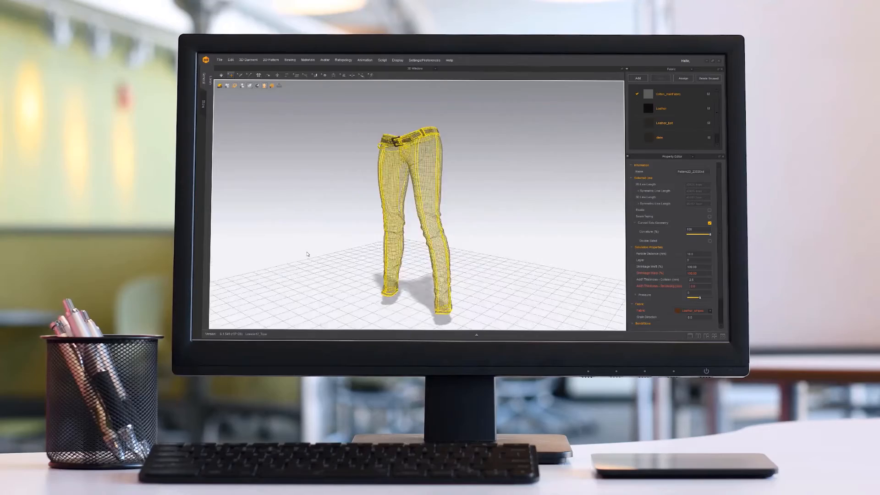
scroll(307, 253, up, 5)
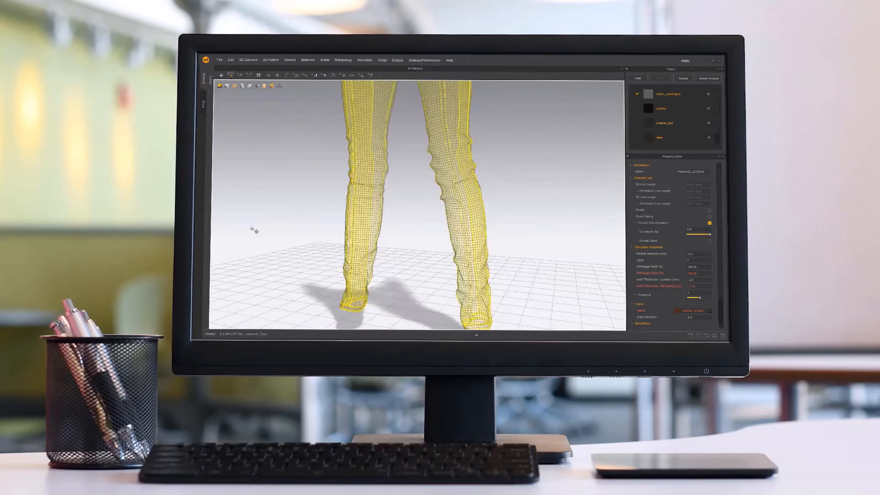
scroll(367, 155, up, 5)
scroll(398, 200, down, 4)
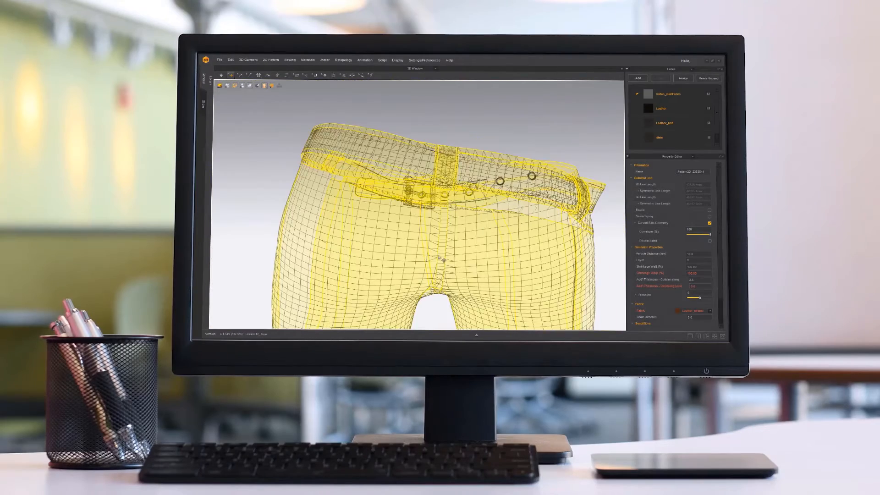
scroll(434, 275, down, 4)
middle_drag(435, 275, 429, 221)
right_drag(382, 212, 334, 215)
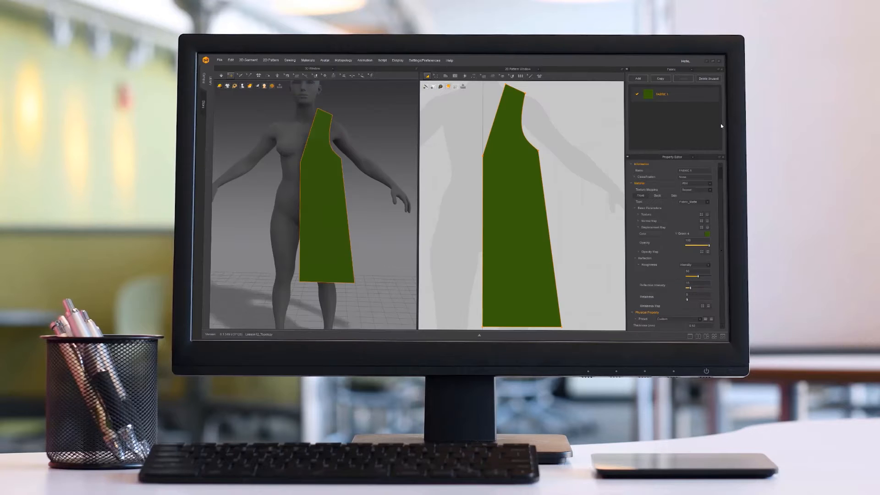
Outline the lower section of the green front pattern as a four-cornered patch with Patch Topology
scroll(368, 206, up, 5)
scroll(368, 206, down, 5)
click(482, 75)
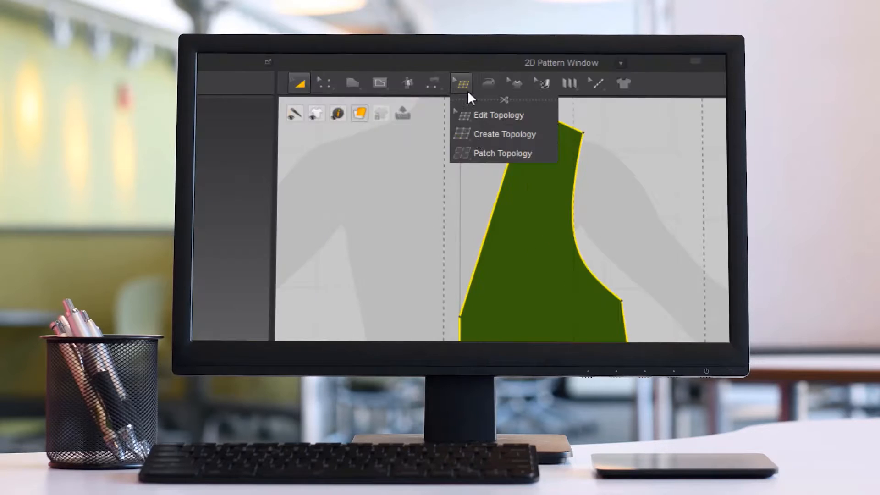
click(493, 100)
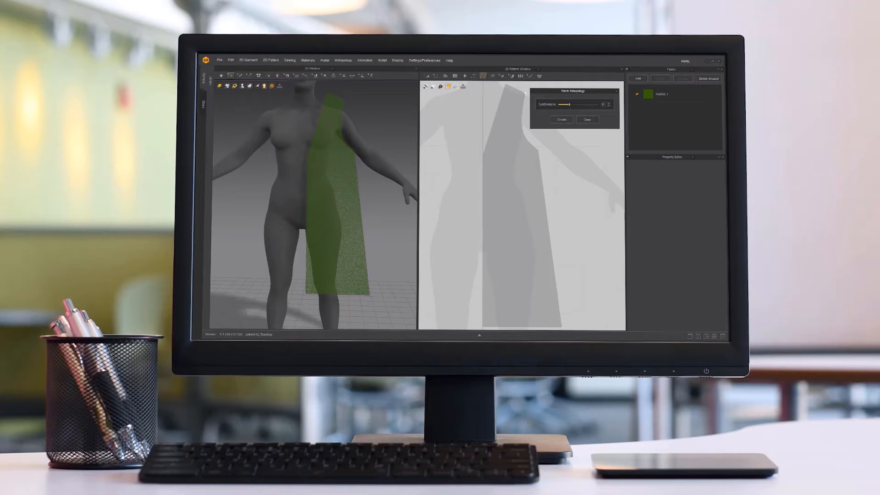
click(427, 159)
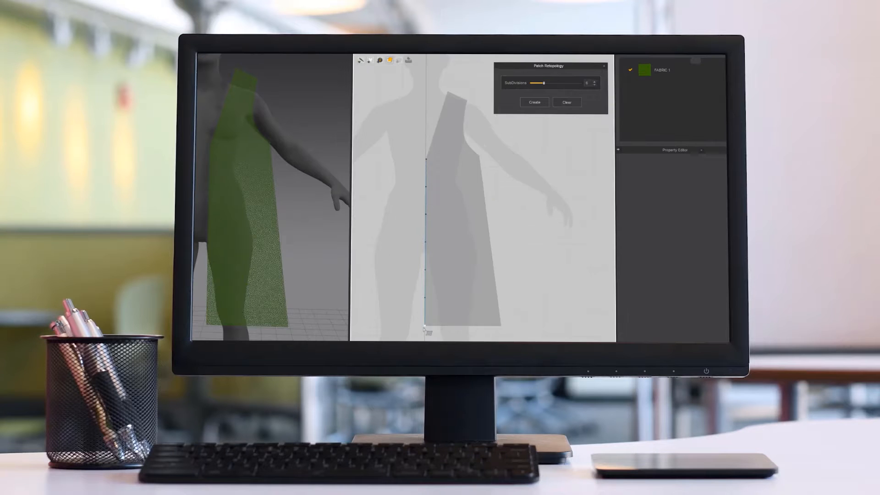
click(425, 326)
click(501, 326)
click(479, 156)
click(427, 159)
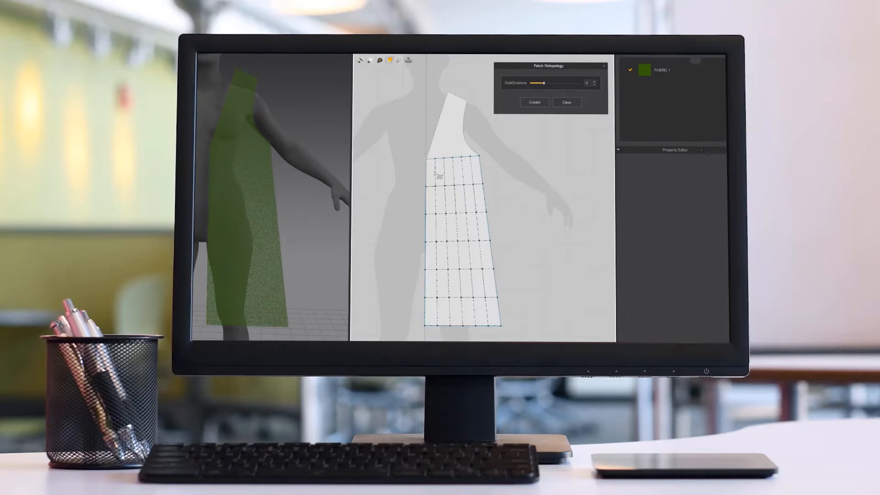
Raise the subdivisions on the patch's side edges and apply Remesh (Duplicate) to the pattern's finished topology
click(426, 235)
click(595, 82)
click(484, 180)
click(595, 81)
click(595, 81)
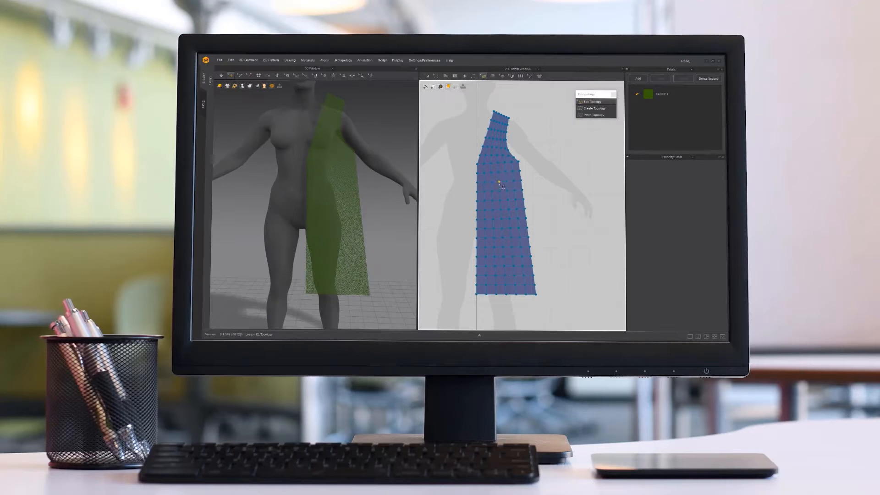
right_click(535, 294)
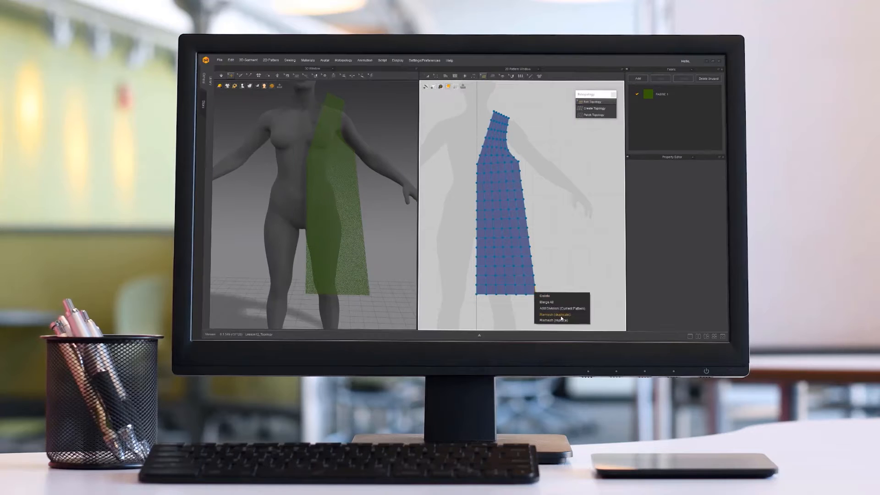
click(561, 316)
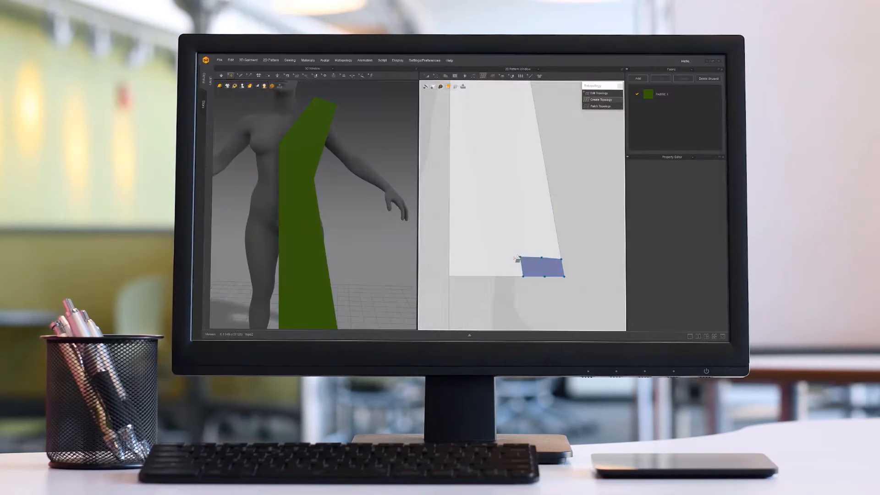
Place further topology points along the pattern's hem with Create Topology, extending the quads across the hem and into a second row
click(498, 257)
click(501, 277)
click(478, 256)
click(449, 276)
click(557, 240)
click(541, 239)
click(518, 238)
click(448, 256)
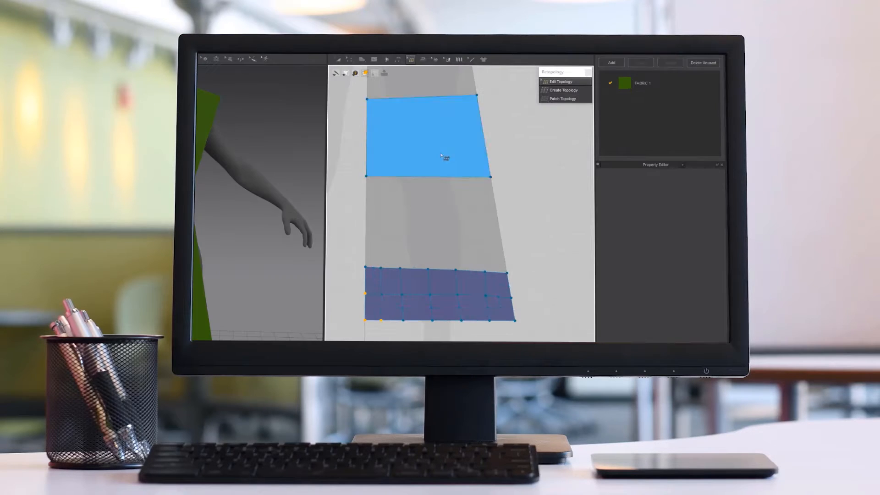
Subdivide the large upper topology face and use Edit Topology on the grid at the hem
click(444, 156)
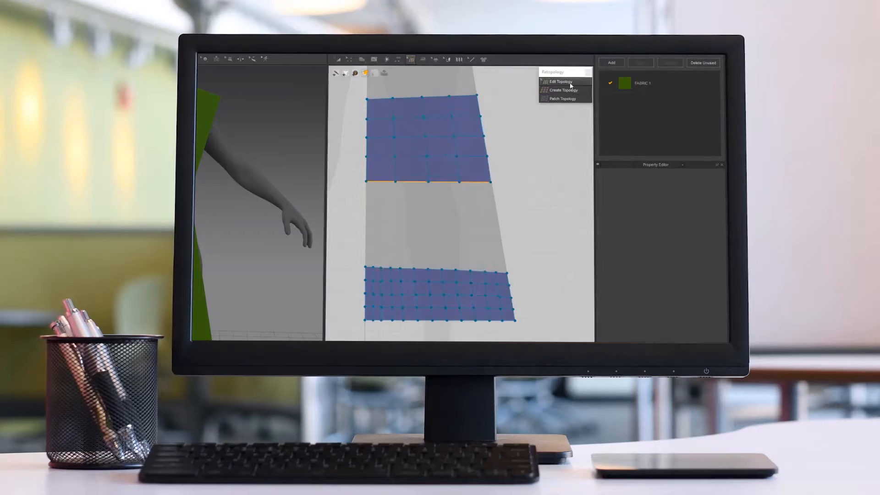
click(570, 85)
right_click(469, 305)
click(504, 237)
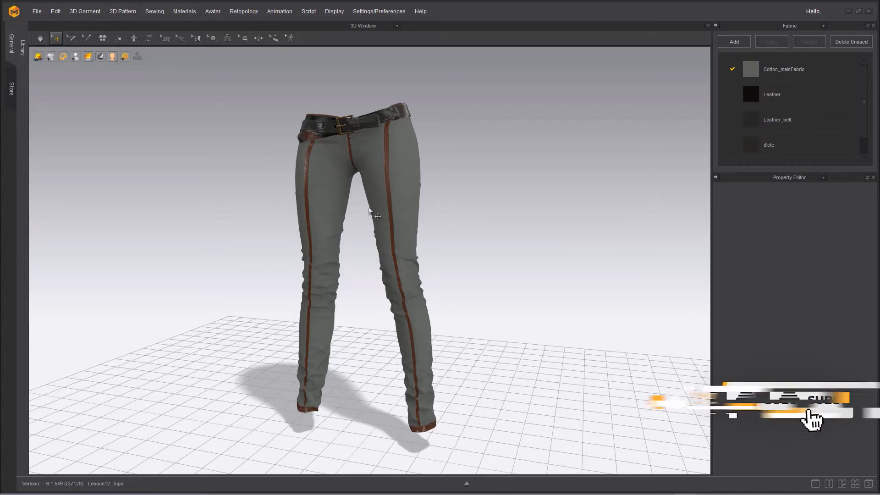
Open the Preferences and view the 3D settings
click(370, 11)
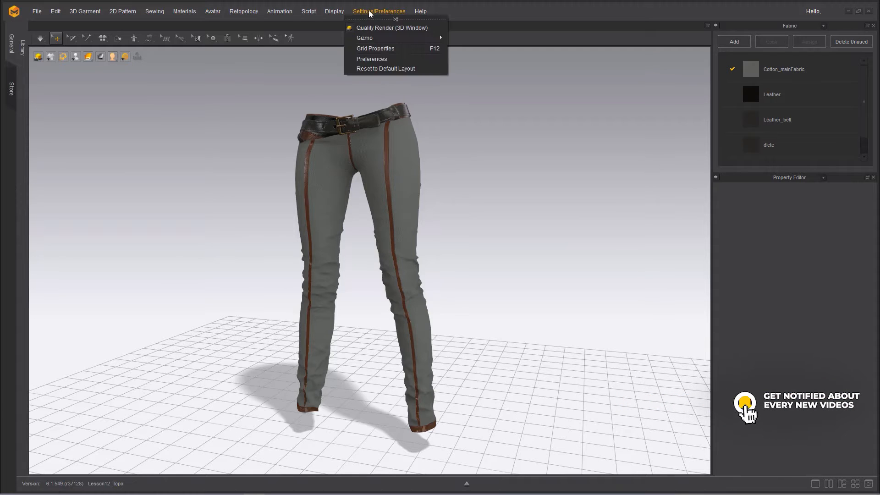
click(380, 58)
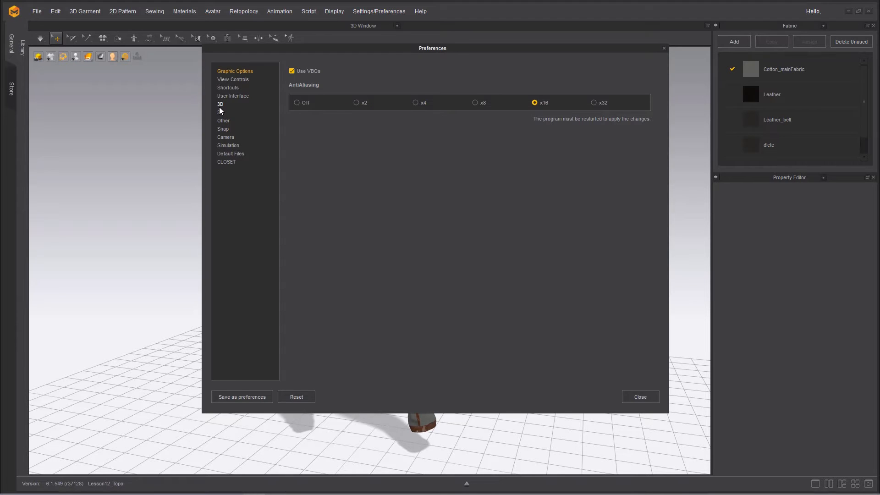
click(220, 105)
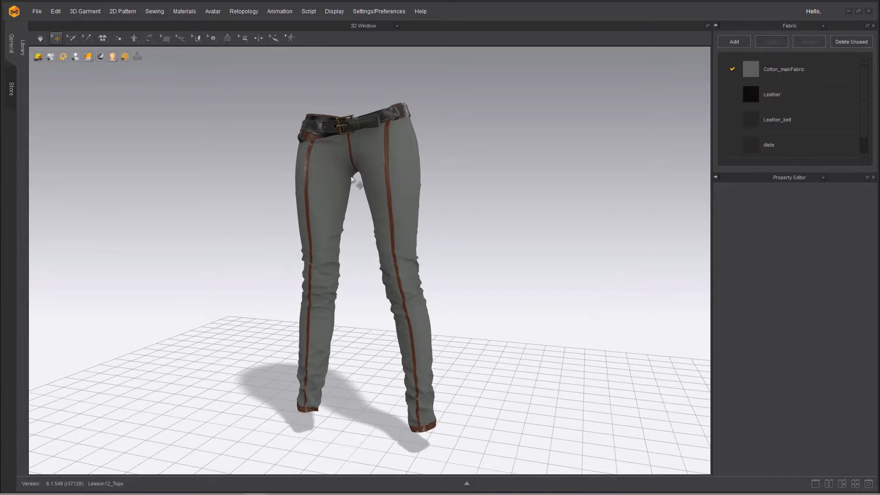
Switch the trousers' 3D display to Mesh and bring the waist and thighs into view
mouse_move(88, 60)
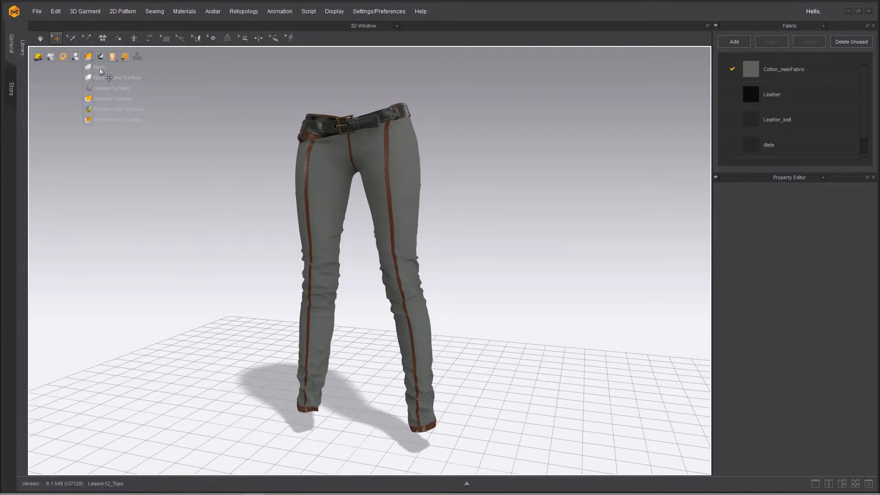
click(99, 67)
scroll(301, 217, up, 6)
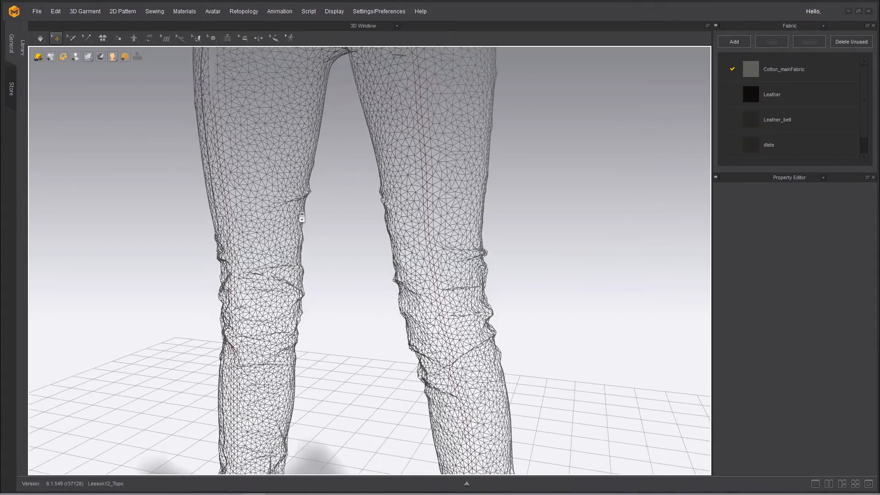
scroll(302, 217, down, 2)
middle_drag(348, 245, 374, 376)
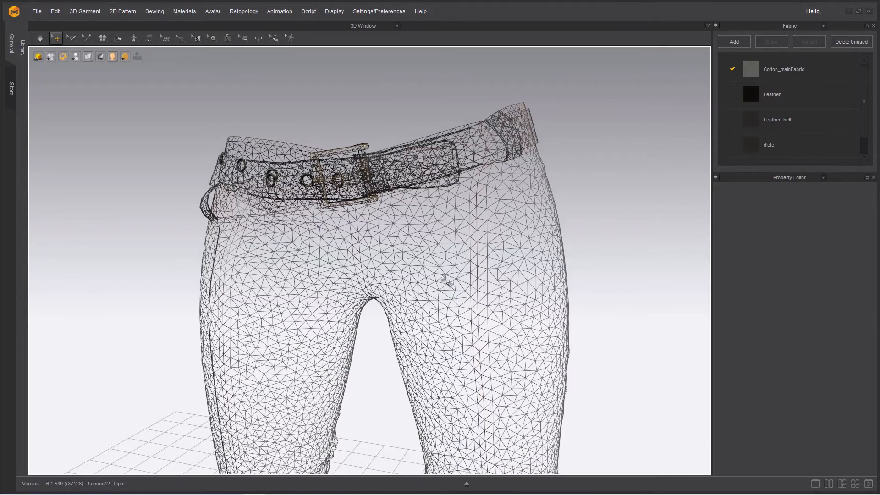
Examine the triangulated mesh around the crotch, belt and legs of the trousers
scroll(444, 280, up, 8)
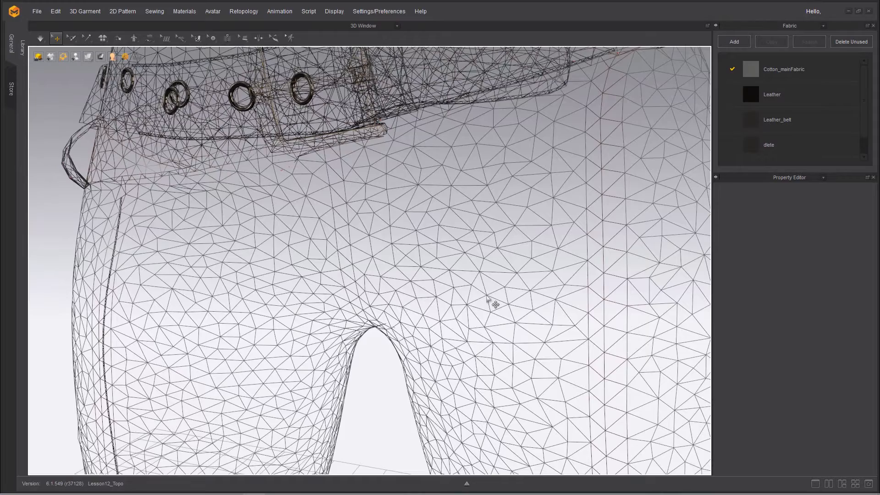
scroll(339, 309, down, 5)
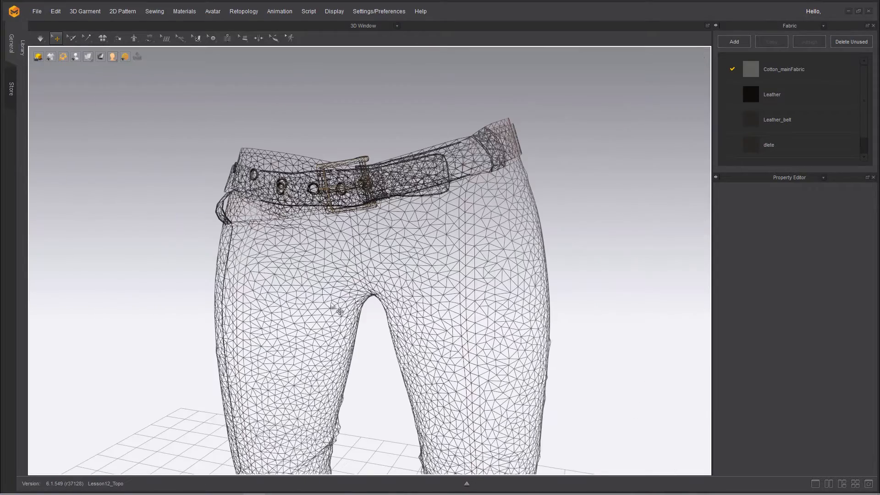
scroll(337, 311, down, 2)
middle_drag(363, 343, 375, 222)
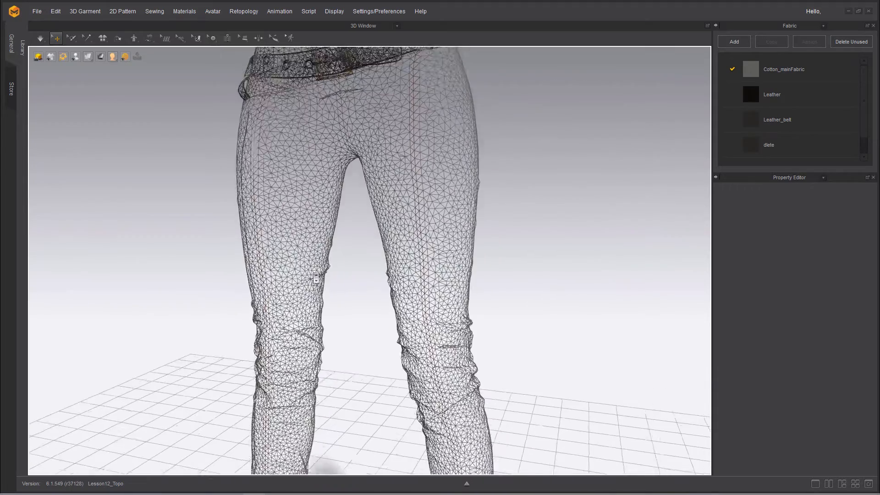
scroll(321, 282, down, 5)
scroll(342, 286, up, 2)
right_drag(343, 286, 352, 237)
Run the simulation, grab a front panel on each trouser leg to test the cloth, and open the simulation mode choices
key(space)
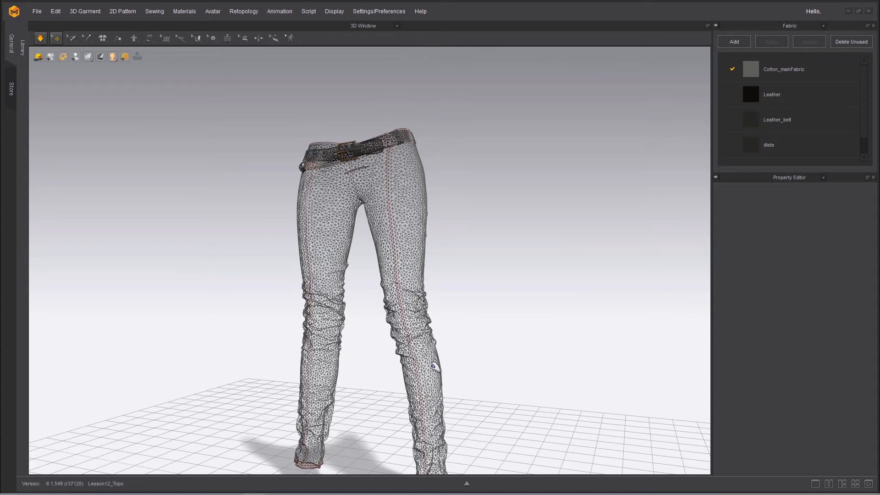
click(427, 349)
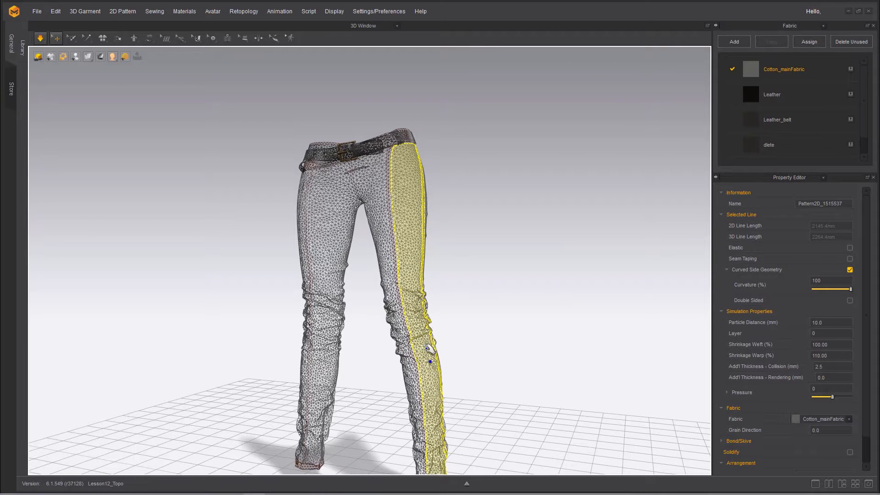
click(323, 398)
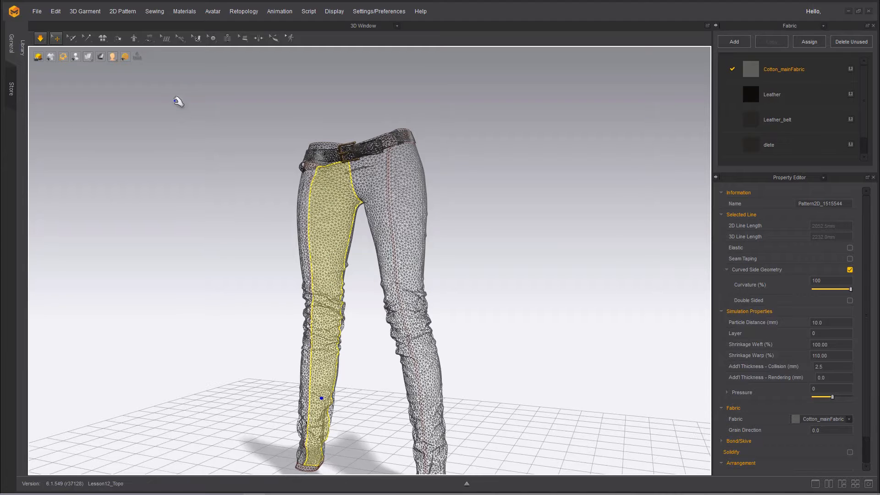
click(44, 43)
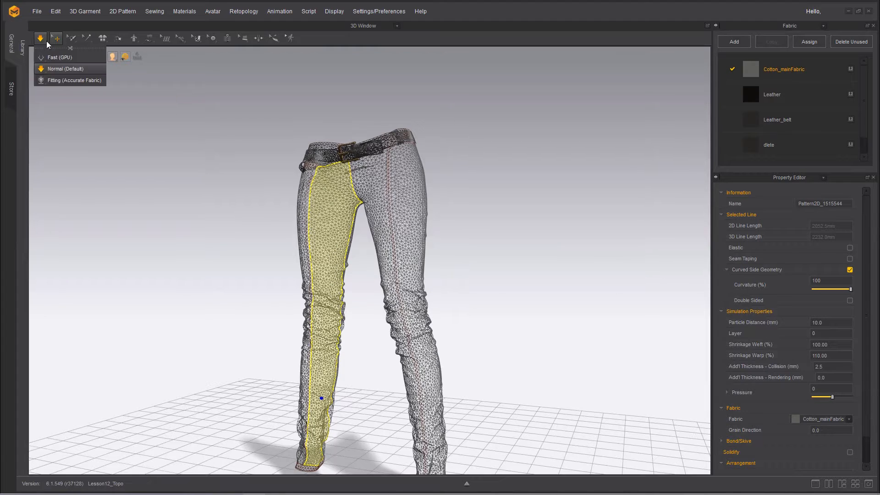
Show the 2D patterns beside the 3D garment, select all trouser patterns and set their particle distance to 30 mm
click(828, 483)
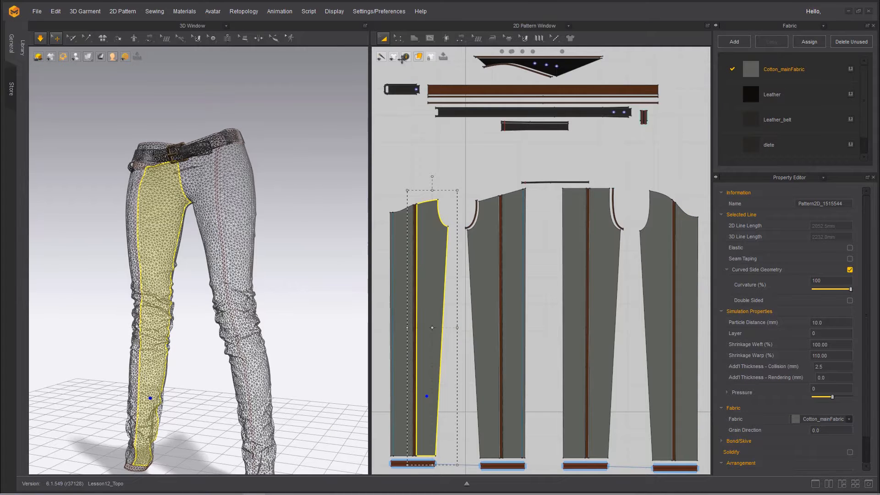
key(ctrl+a)
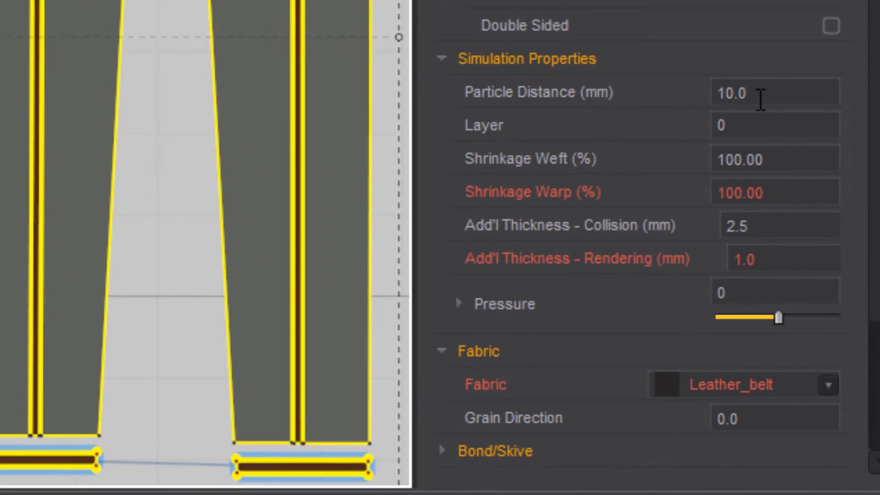
double_click(782, 174)
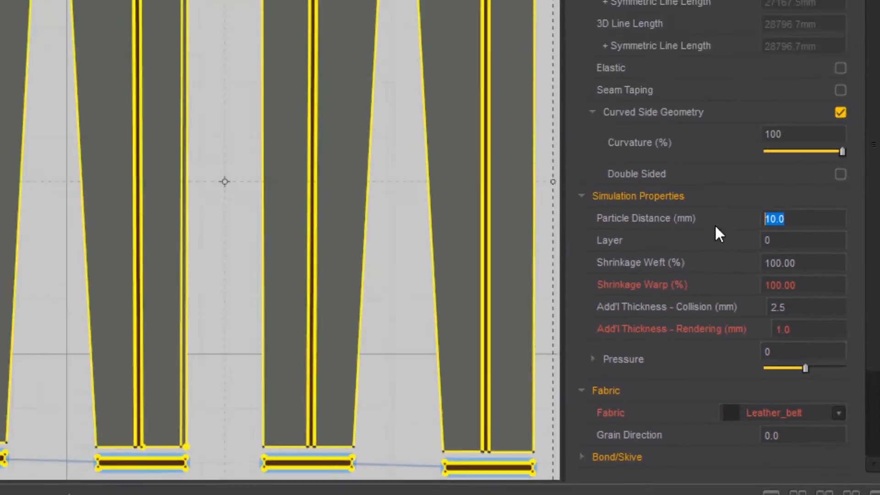
text(30)
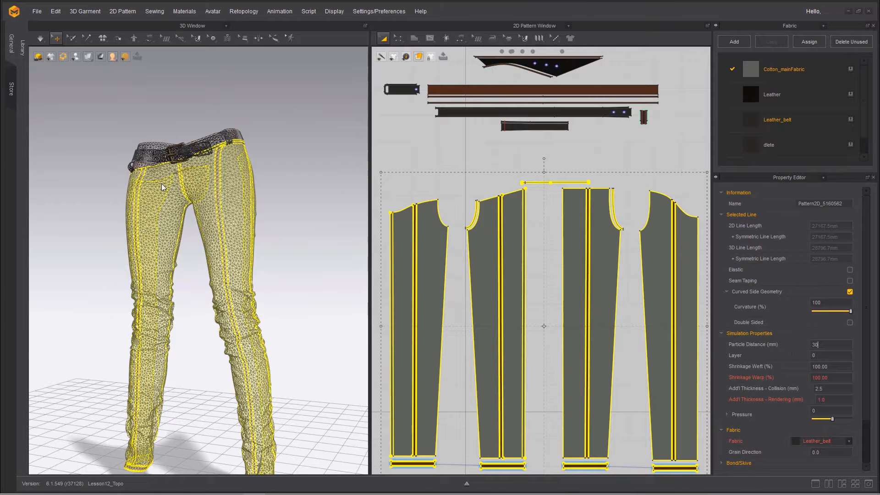
key(Return)
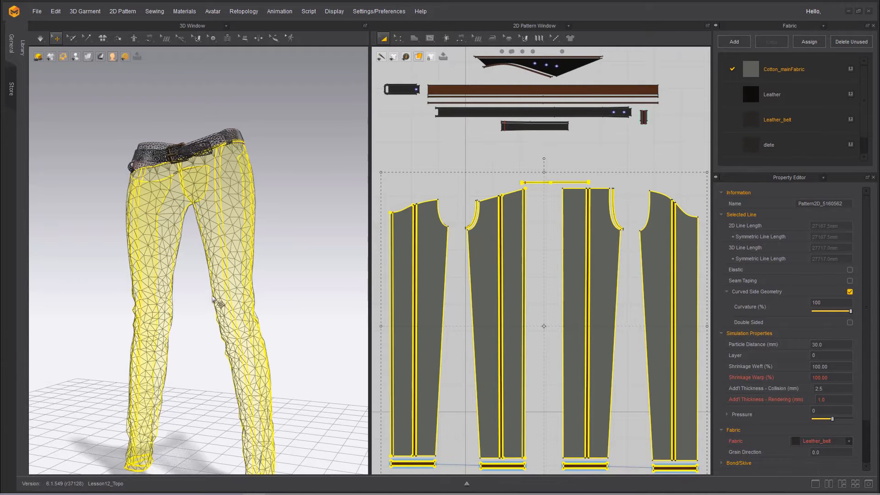
scroll(231, 358, up, 5)
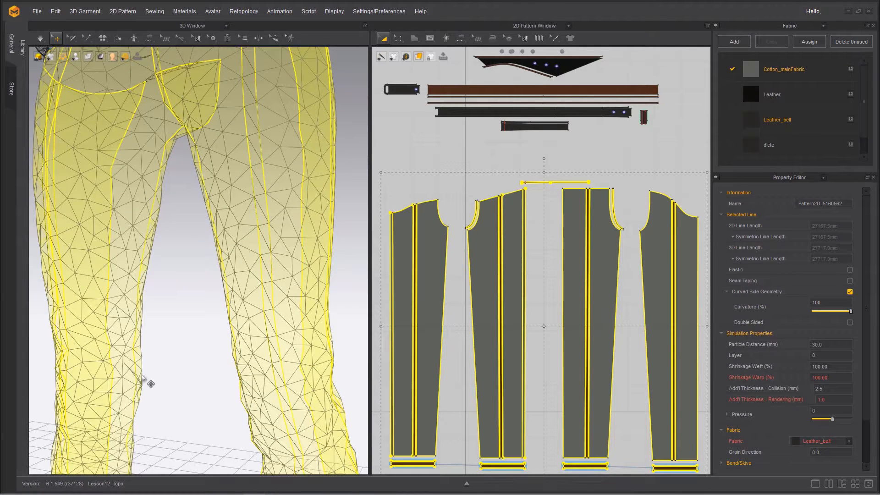
scroll(155, 385, down, 2)
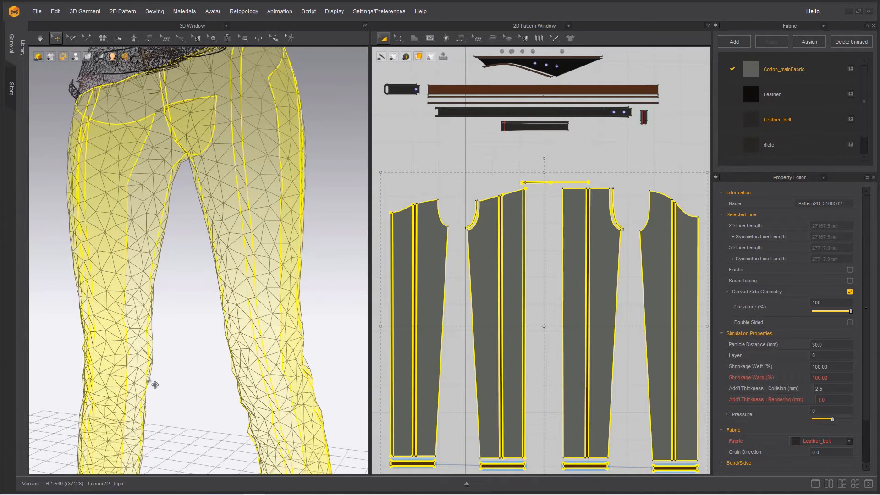
Set the particle distance of the selected trouser patterns to 10 mm
scroll(155, 385, down, 5)
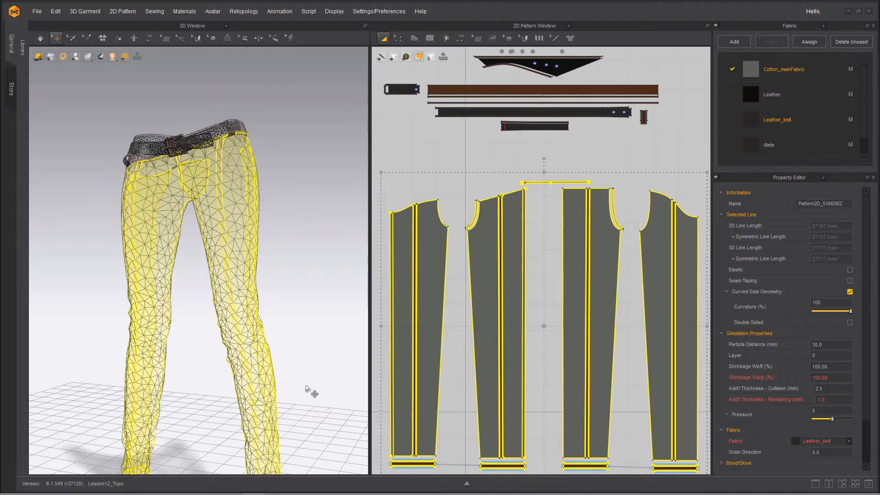
click(832, 345)
text(10)
key(Return)
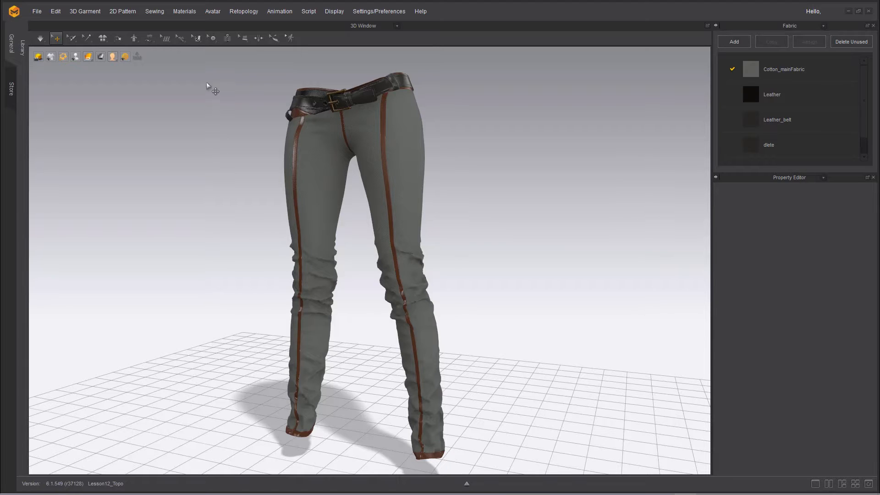
Select all patterns of the garment, quadrangulate them and switch the 3D display to Mesh
click(185, 71)
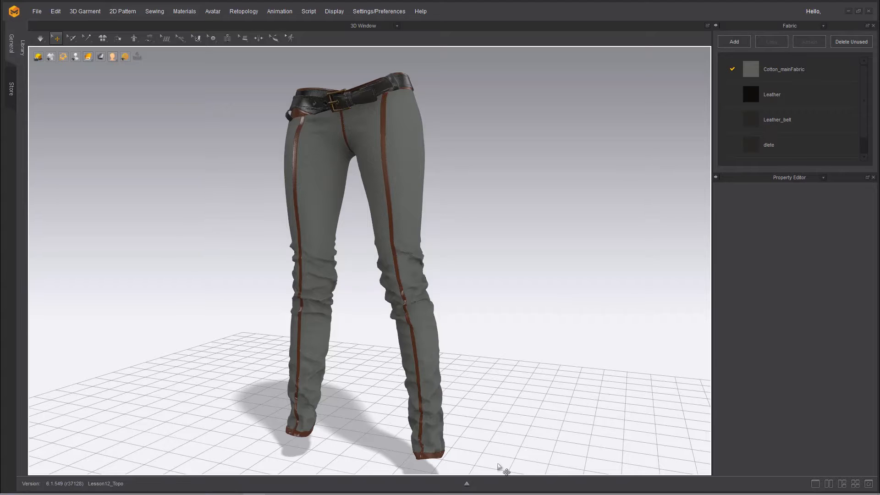
click(55, 11)
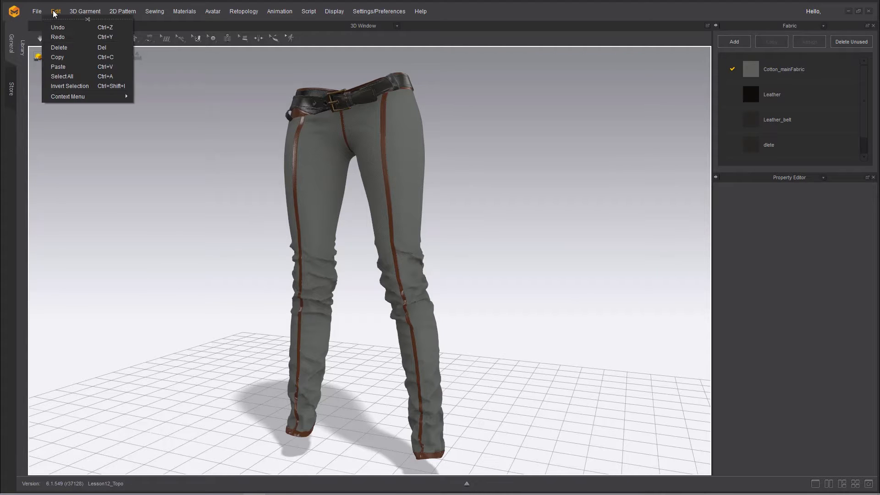
click(67, 76)
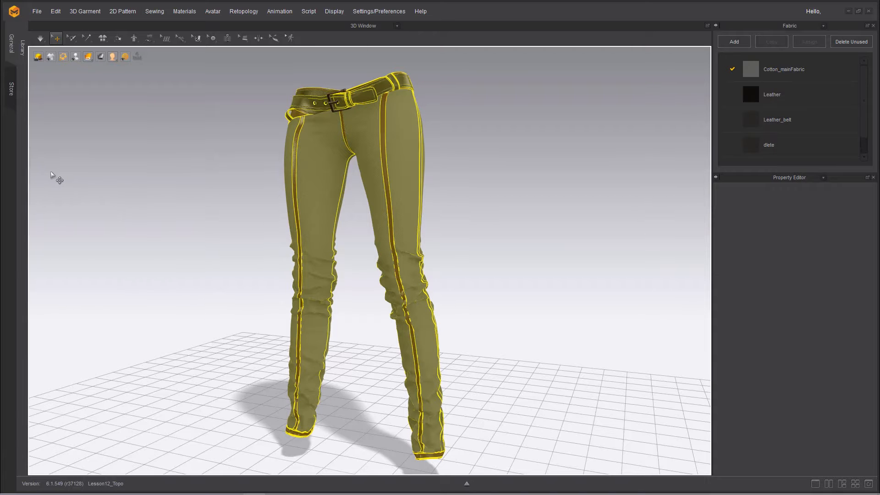
right_click(325, 168)
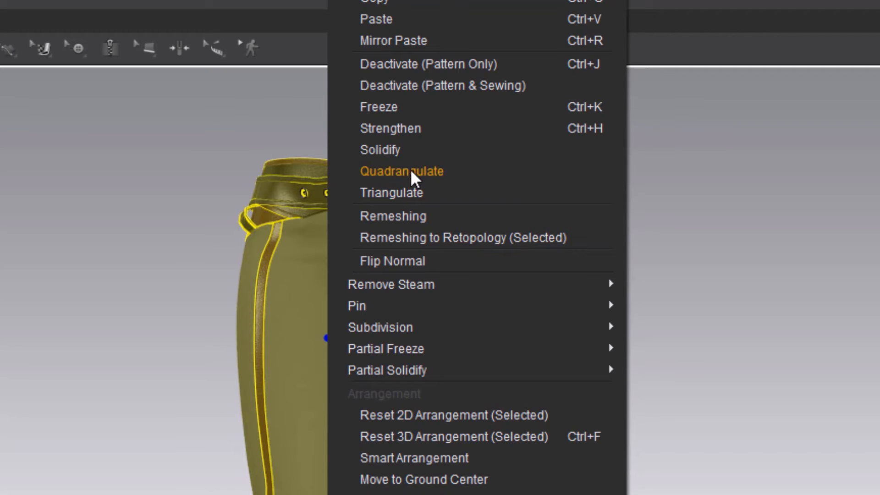
click(413, 172)
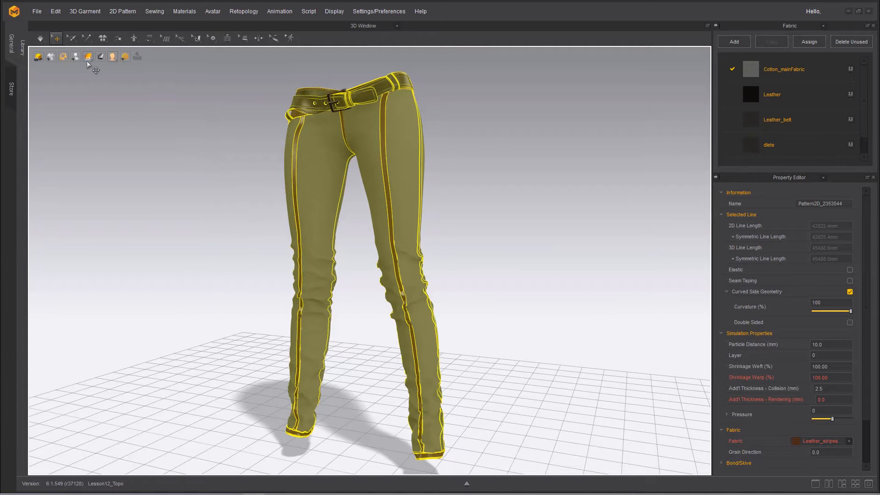
mouse_move(88, 60)
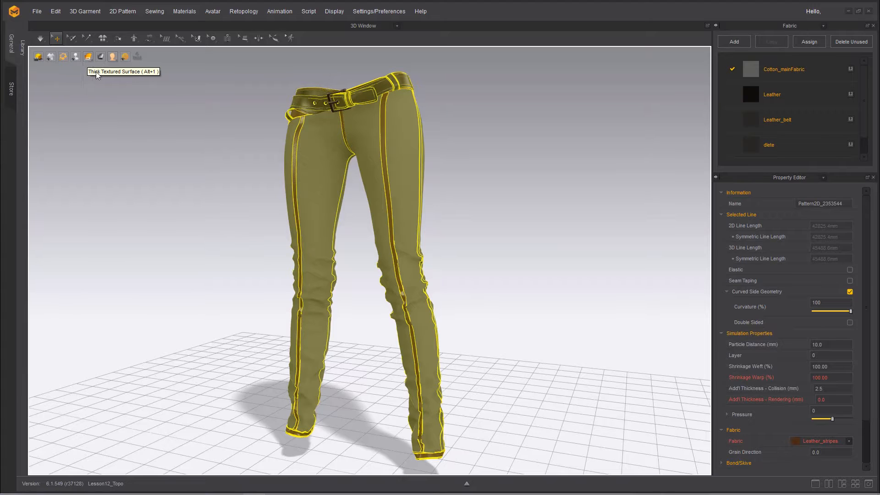
click(99, 68)
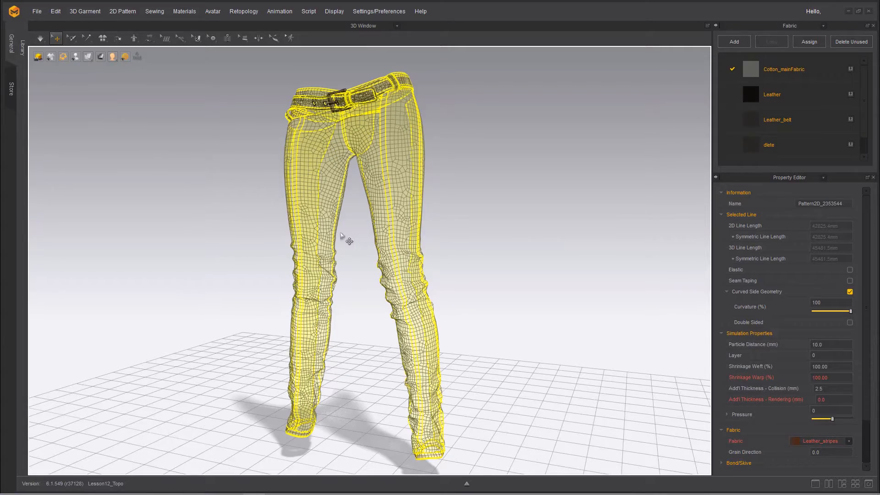
Examine the quadrangulated mesh on the knees, thighs and crotch at the front of the trousers
scroll(527, 211, up, 6)
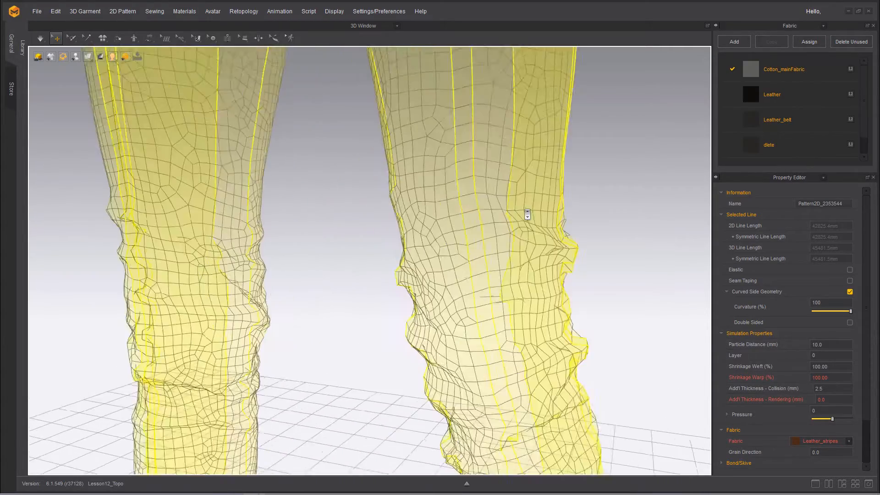
middle_drag(473, 241, 429, 385)
middle_drag(410, 263, 398, 317)
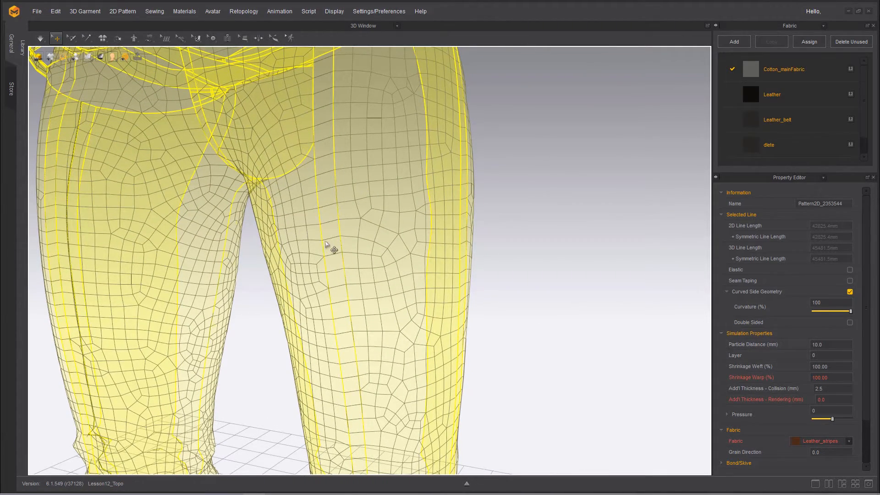
scroll(334, 250, down, 3)
scroll(382, 244, down, 3)
mouse_move(373, 246)
right_down()
mouse_move(454, 231)
mouse_move(436, 235)
mouse_move(393, 318)
mouse_move(449, 238)
mouse_move(364, 240)
right_up()
middle_drag(363, 239, 375, 249)
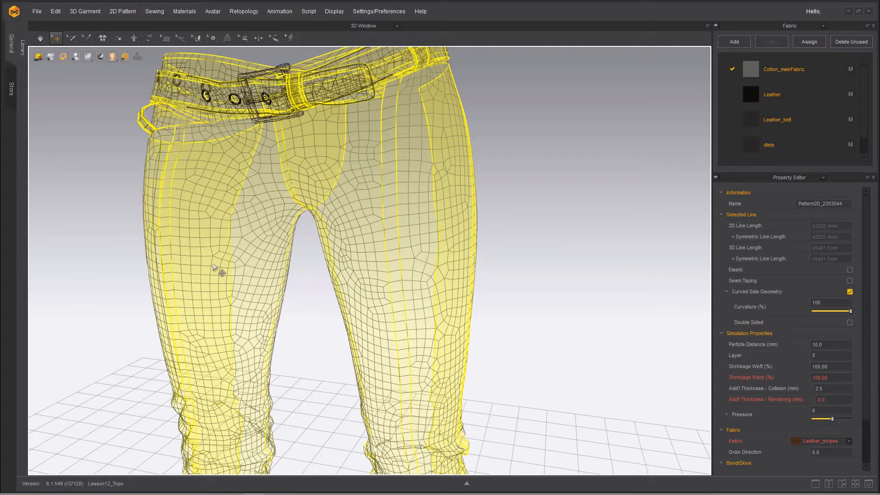
Examine the quadrangulated mesh from other sides, from the seat down to the wrinkled lower legs
right_drag(545, 305, 326, 302)
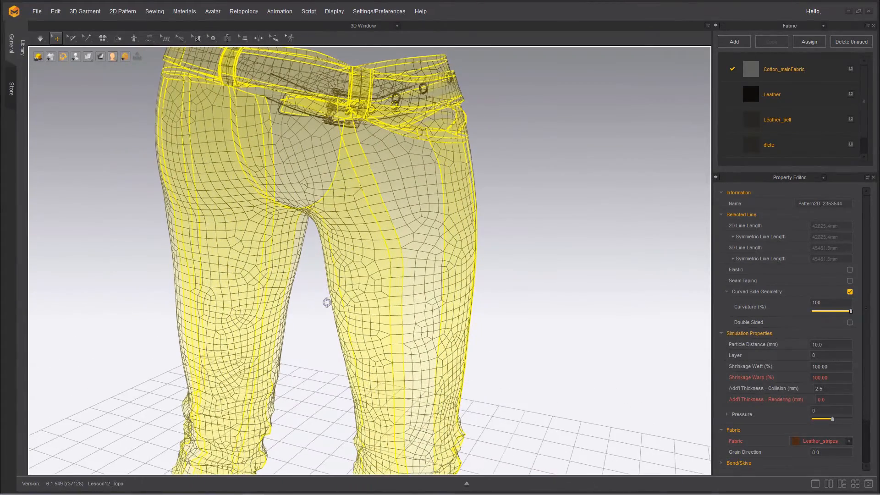
scroll(261, 324, up, 5)
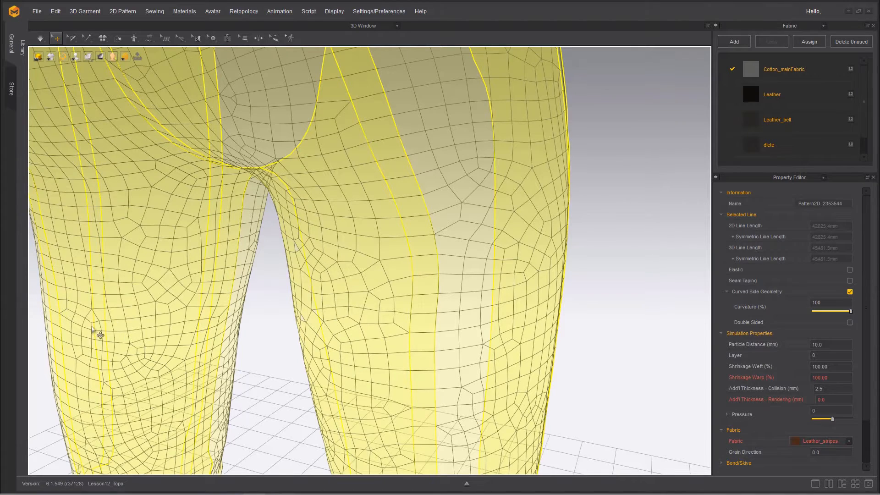
middle_drag(106, 401, 153, 224)
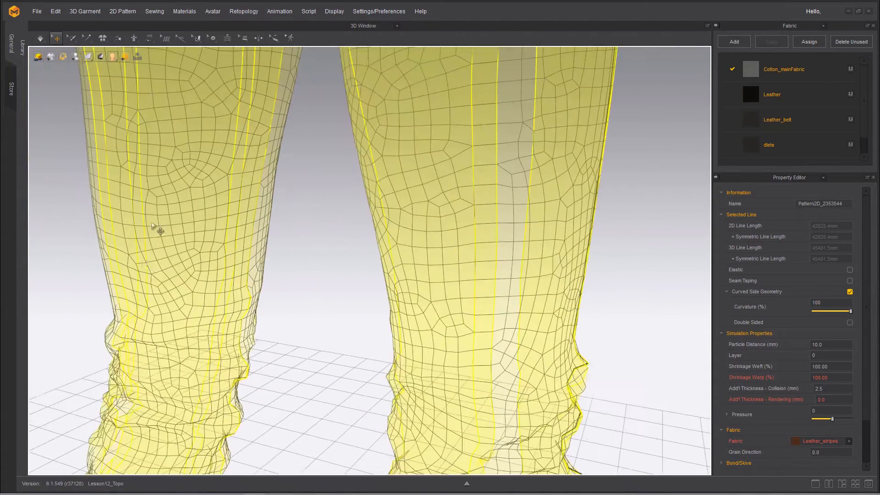
scroll(203, 289, down, 2)
scroll(321, 270, down, 6)
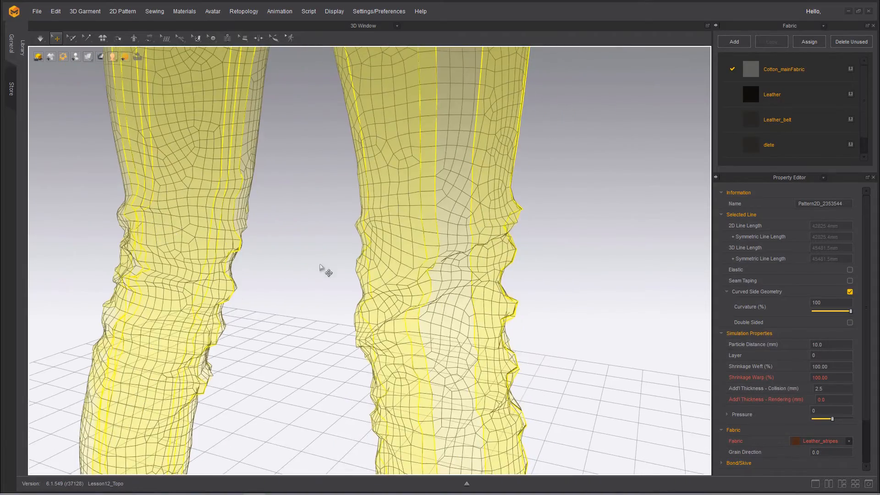
right_drag(262, 275, 515, 259)
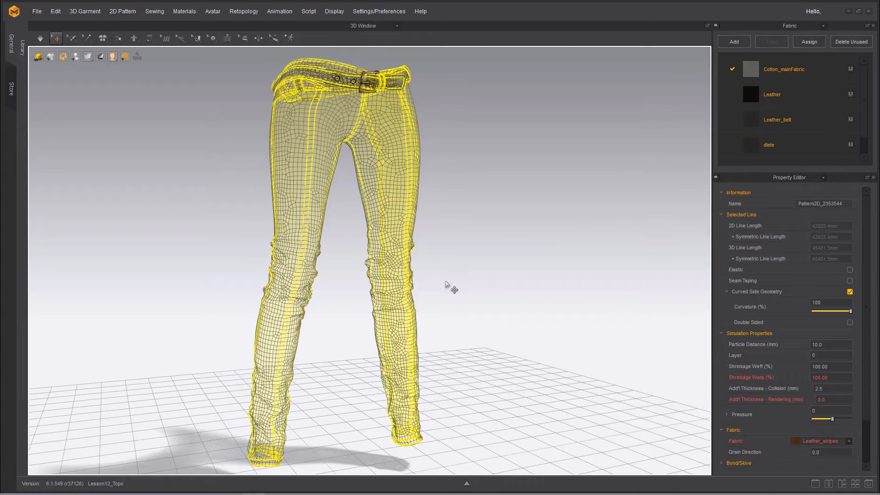
right_drag(477, 285, 403, 285)
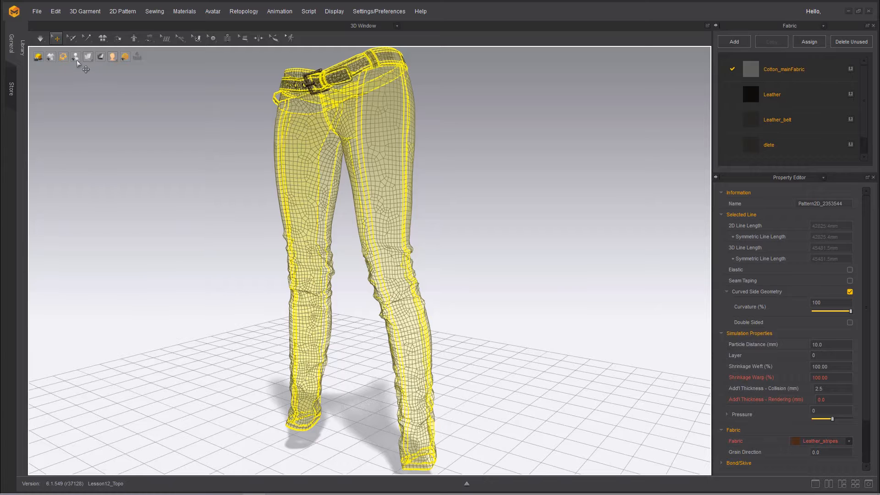
Return the 3D display to Thick Textured Surface and clear the pattern selection
mouse_move(76, 59)
click(99, 68)
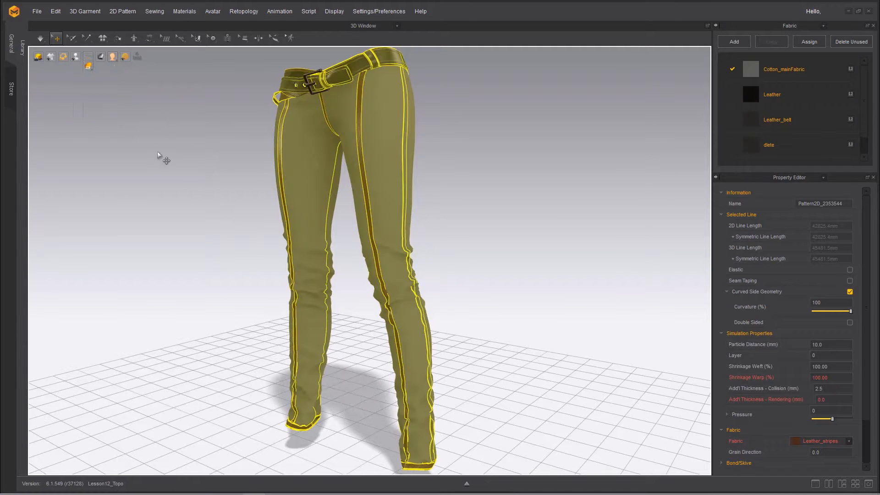
click(155, 157)
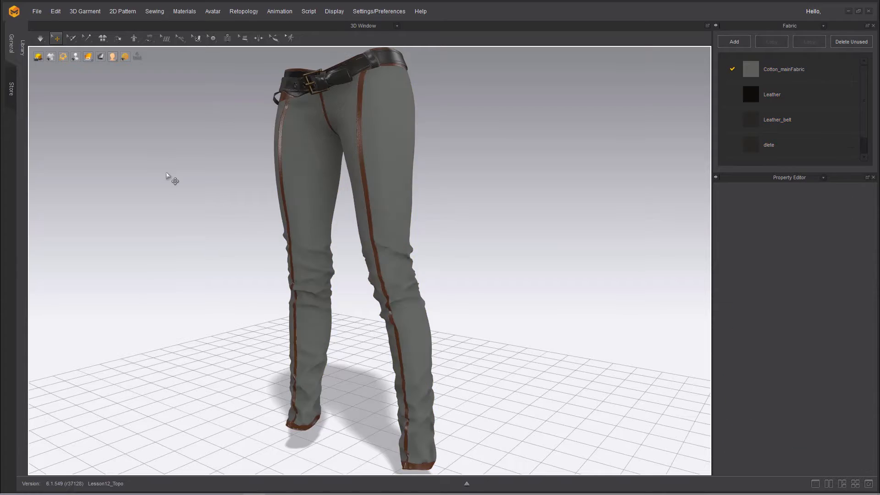
mouse_move(183, 190)
right_down()
mouse_move(243, 183)
mouse_move(191, 183)
right_up()
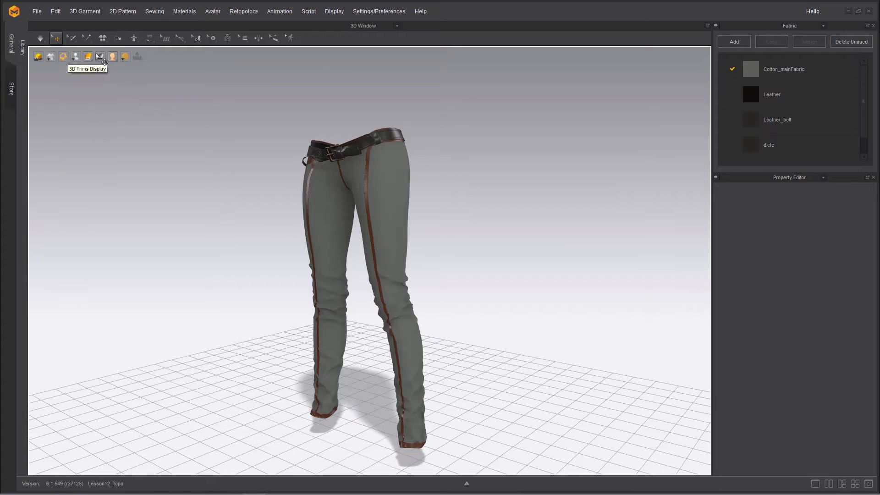
Show the trousers in Mesh display, select all patterns and triangulate them
mouse_move(90, 59)
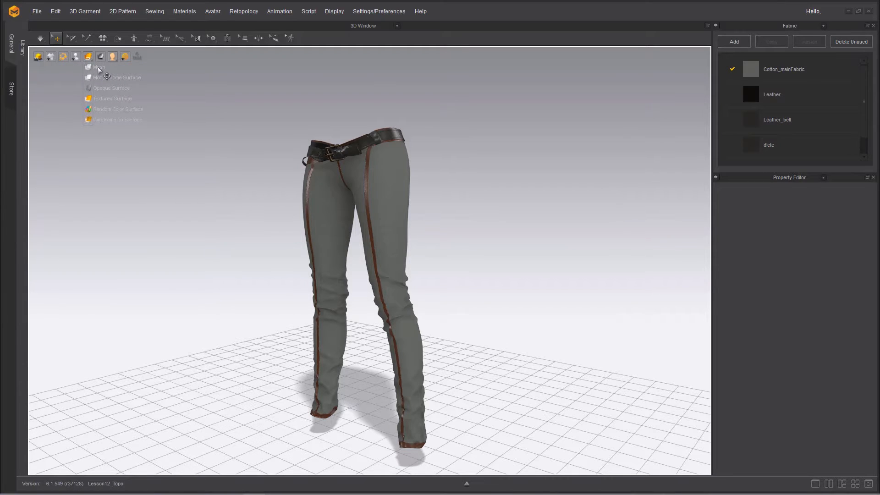
click(99, 68)
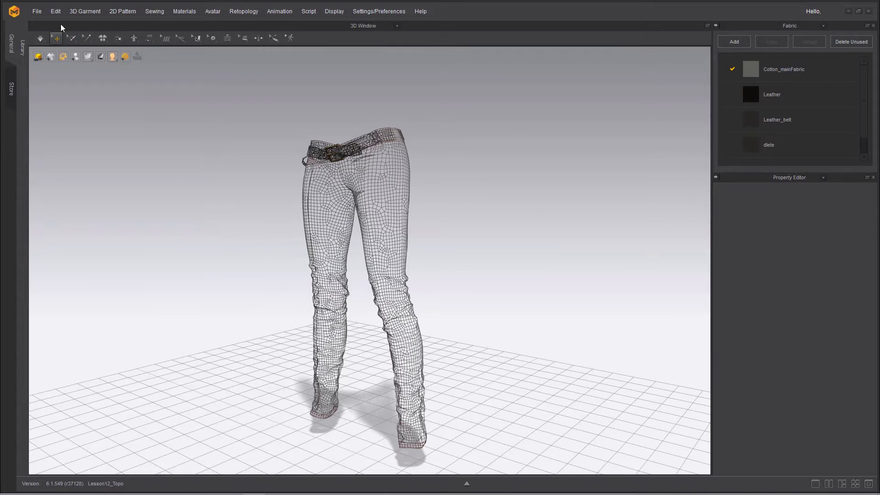
click(56, 12)
click(75, 77)
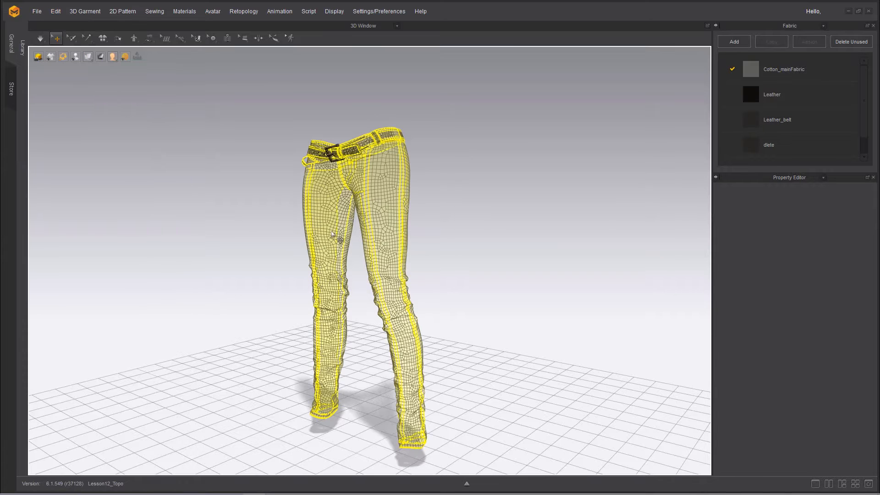
right_click(381, 221)
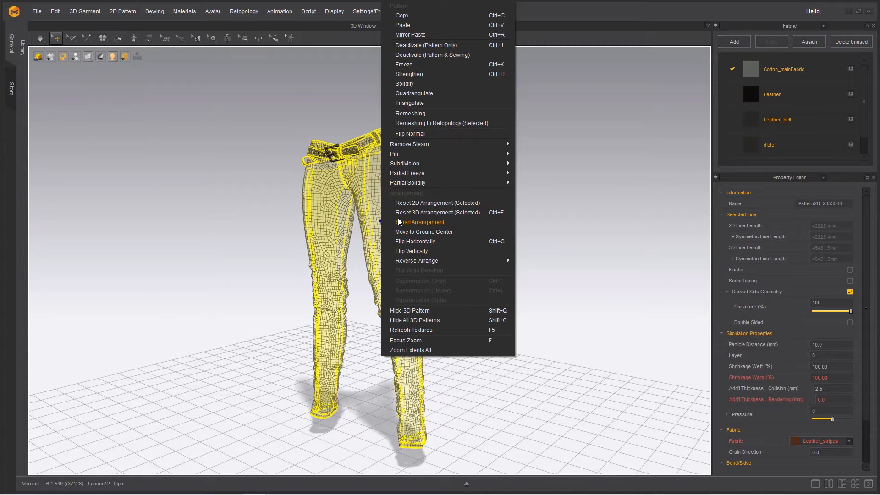
click(409, 111)
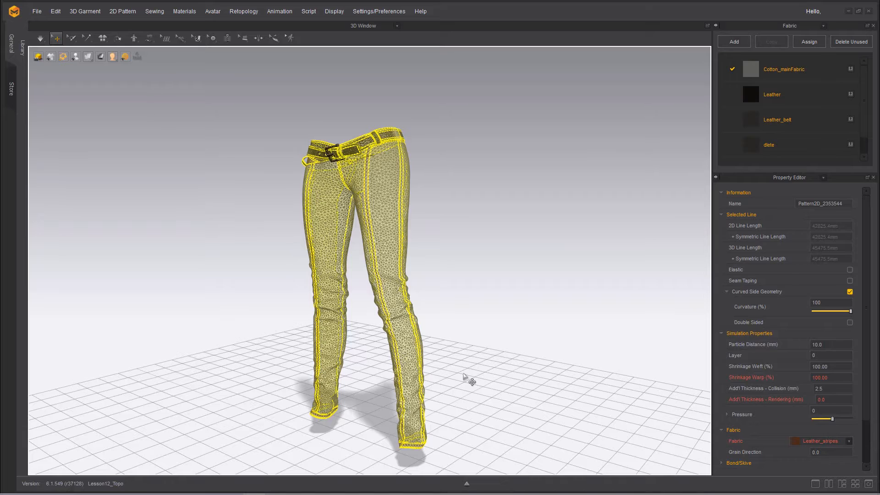
Apply Remeshing to all selected trouser patterns and inspect the new mesh along the legs
right_click(403, 351)
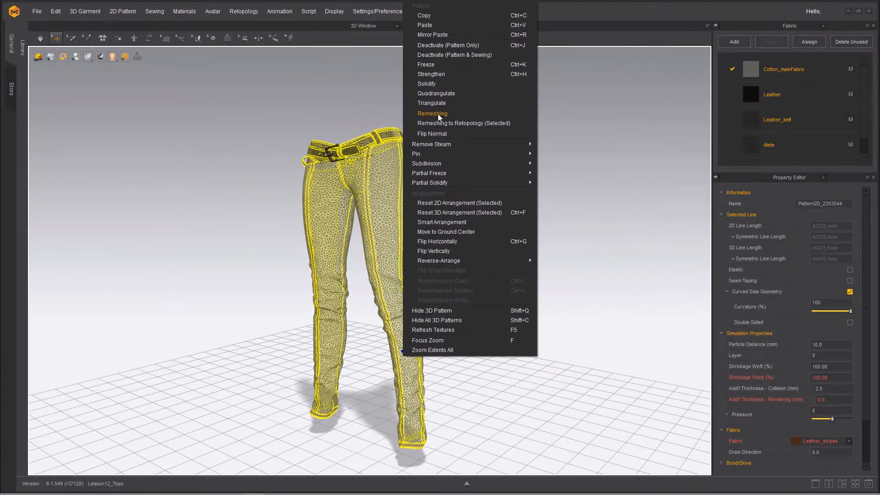
click(395, 222)
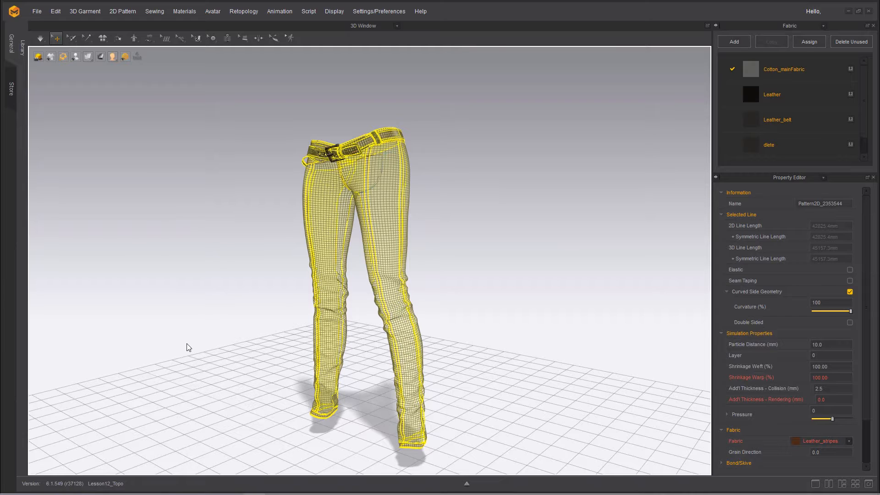
right_drag(266, 320, 142, 328)
scroll(210, 334, up, 8)
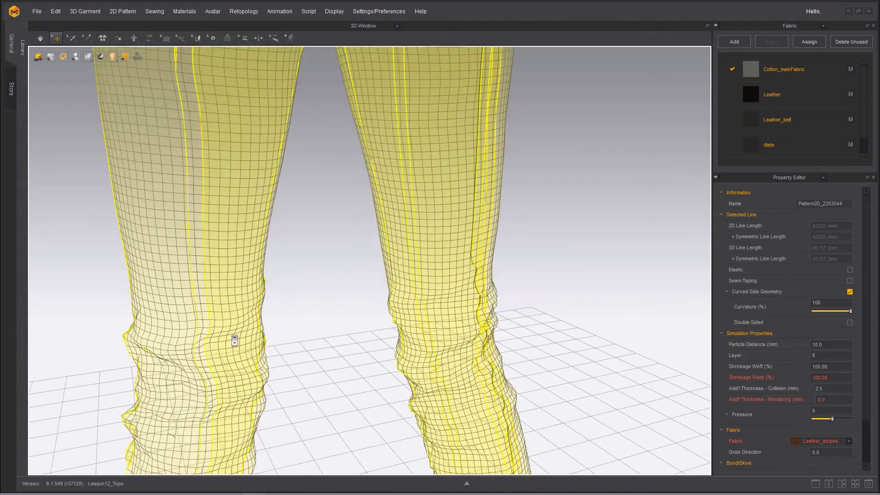
middle_drag(223, 338, 273, 381)
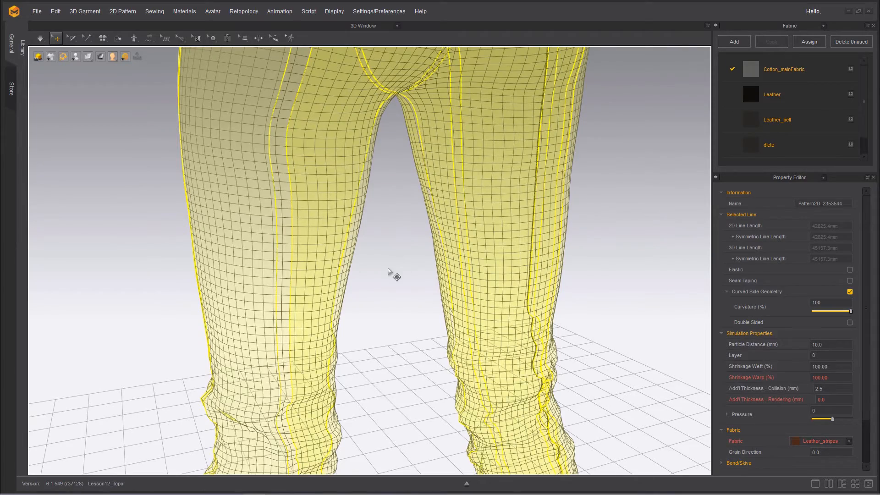
Examine the remeshed topology on the front thighs, lower legs, waistband and crotch seams
scroll(403, 270, up, 2)
right_drag(420, 265, 539, 259)
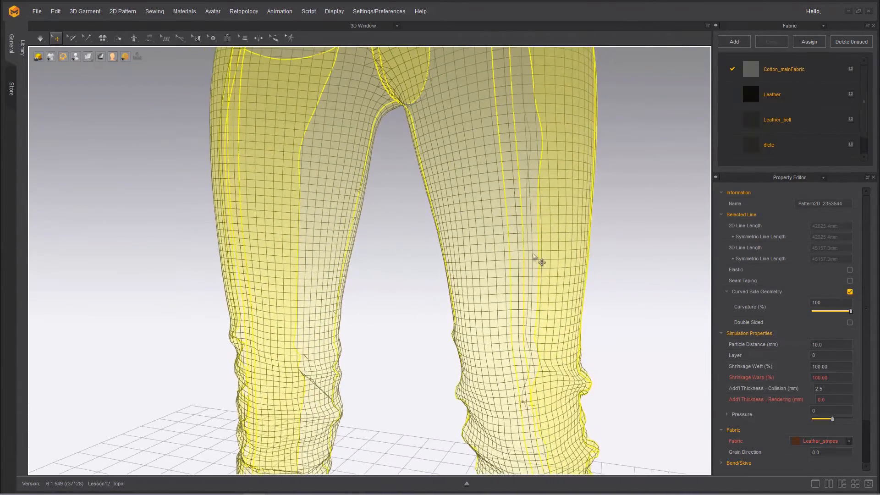
middle_drag(437, 288, 427, 334)
scroll(360, 204, up, 3)
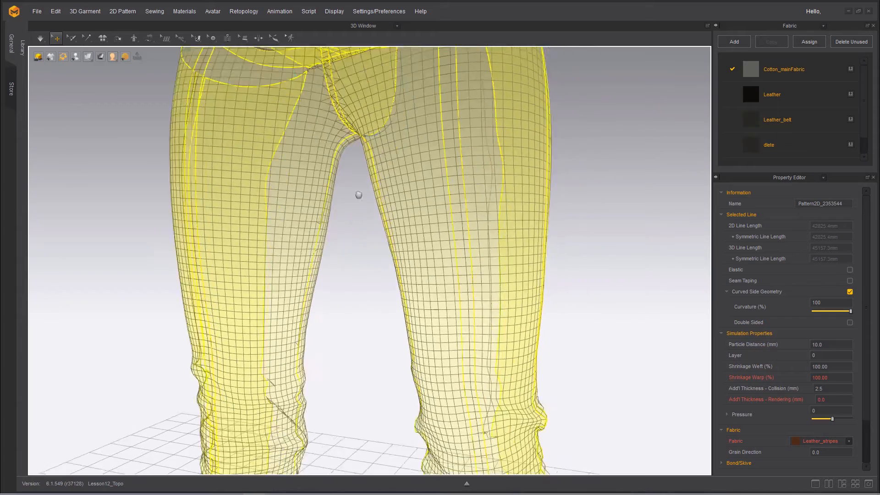
scroll(371, 271, down, 4)
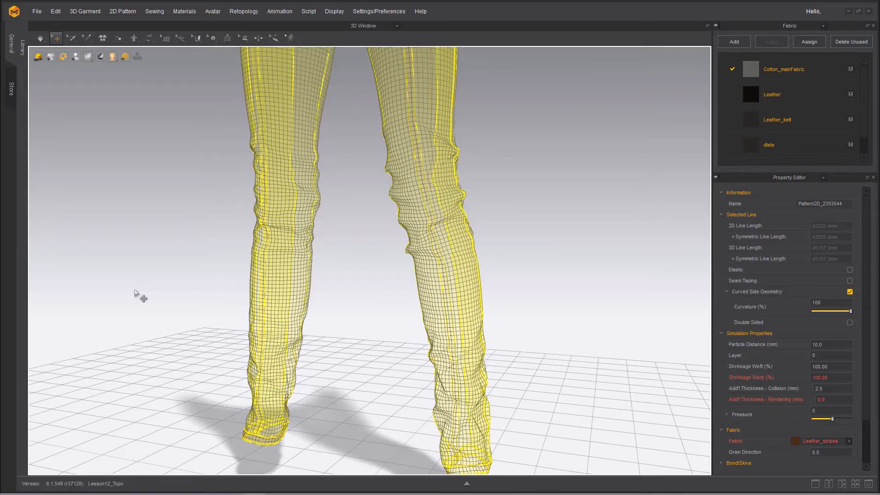
middle_drag(283, 178, 276, 437)
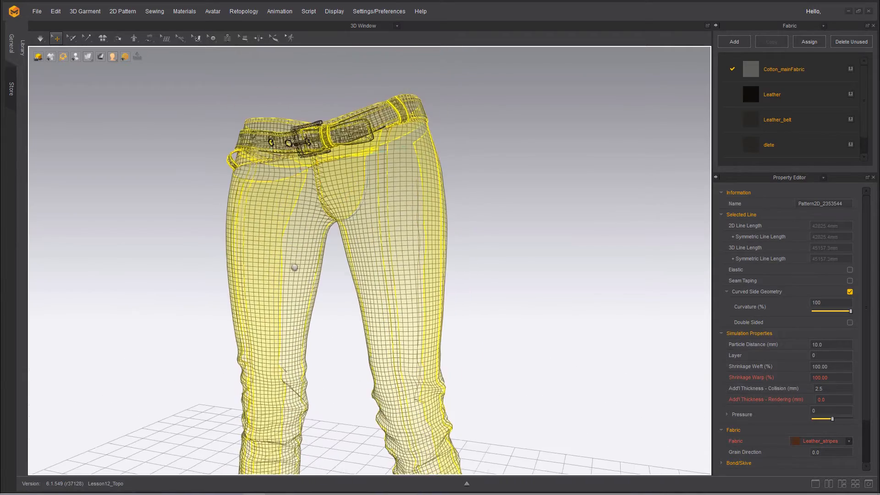
right_drag(295, 267, 312, 262)
scroll(338, 232, up, 6)
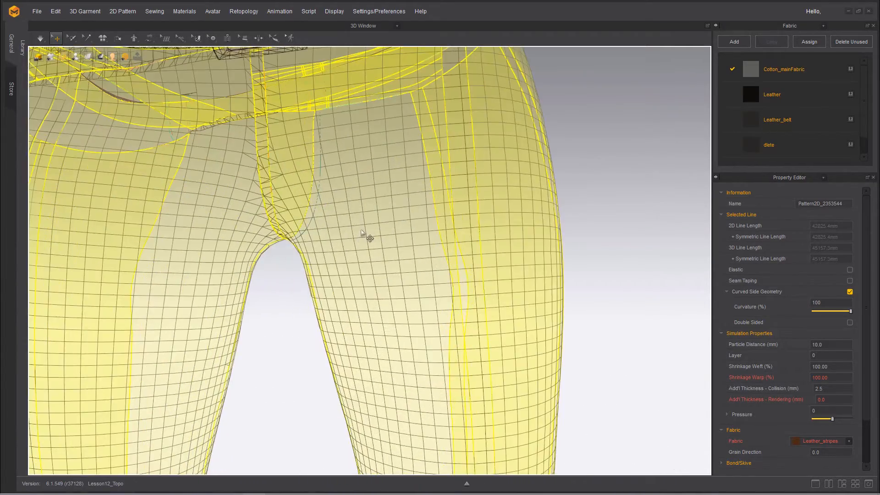
Examine the remeshed topology around the crotch, front centre seam, waistband, belt eyelets and buckle
right_drag(413, 248, 416, 244)
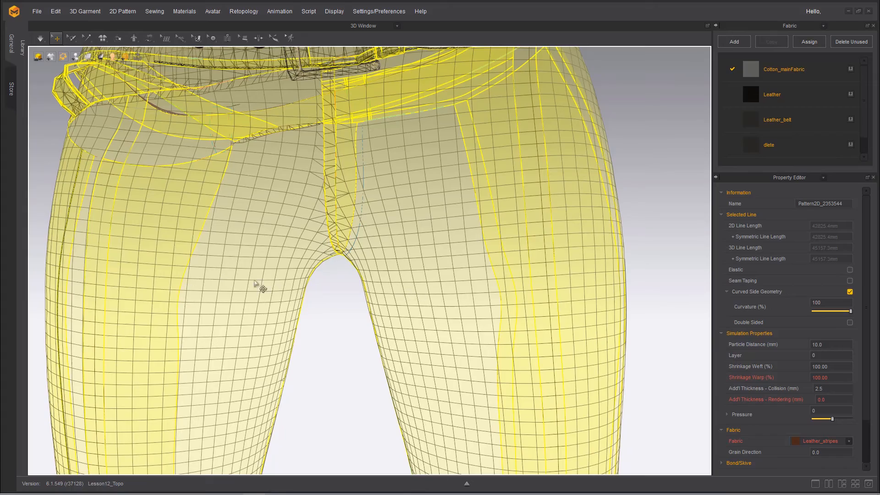
right_drag(283, 272, 286, 310)
scroll(287, 293, up, 4)
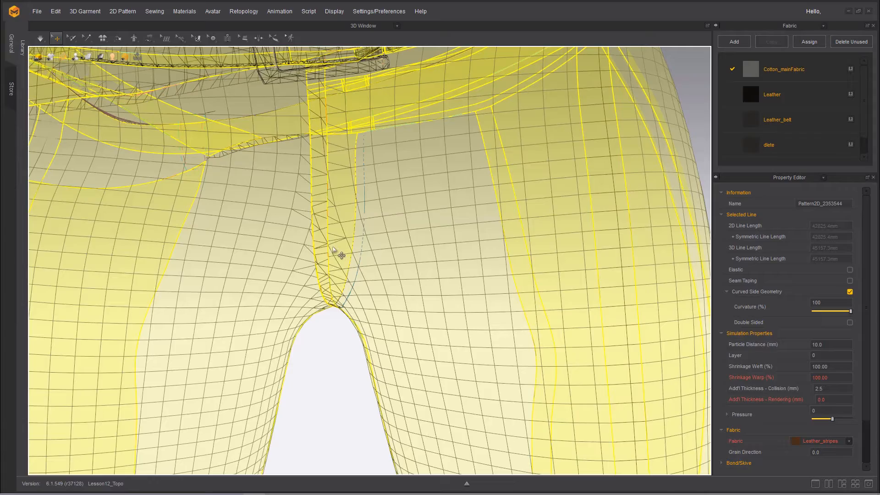
right_drag(286, 248, 362, 322)
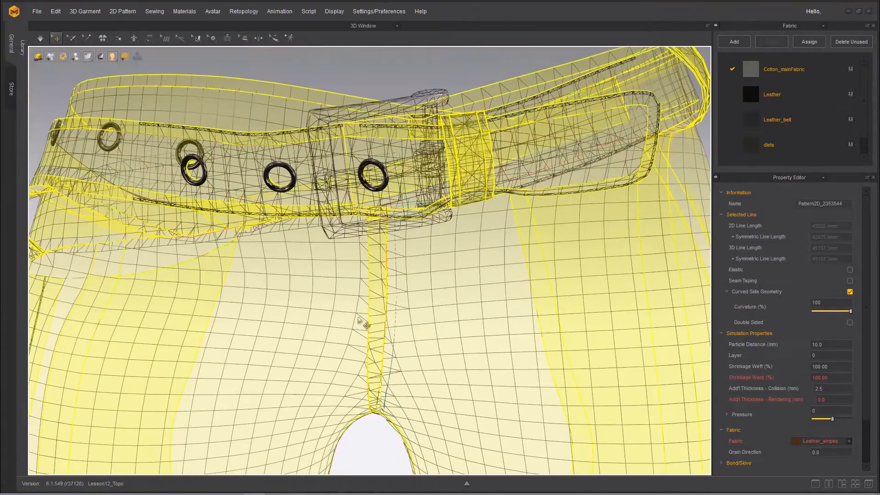
right_drag(303, 282, 320, 304)
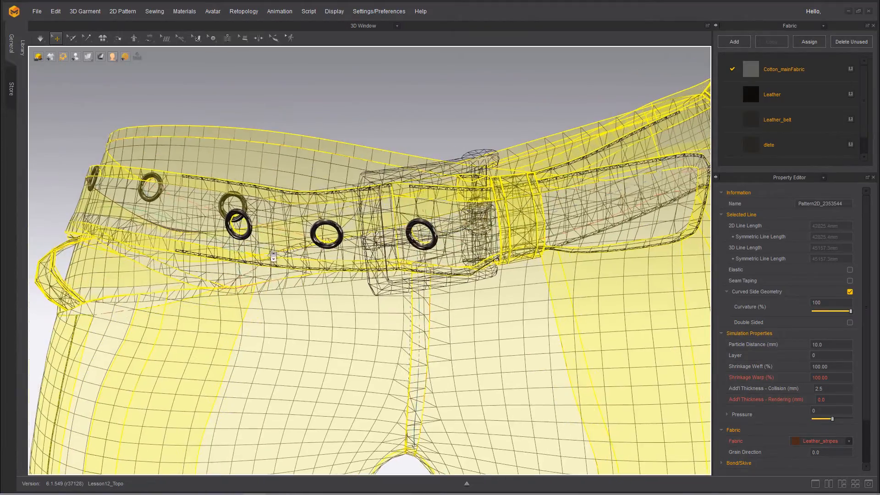
scroll(274, 255, up, 6)
scroll(274, 255, down, 3)
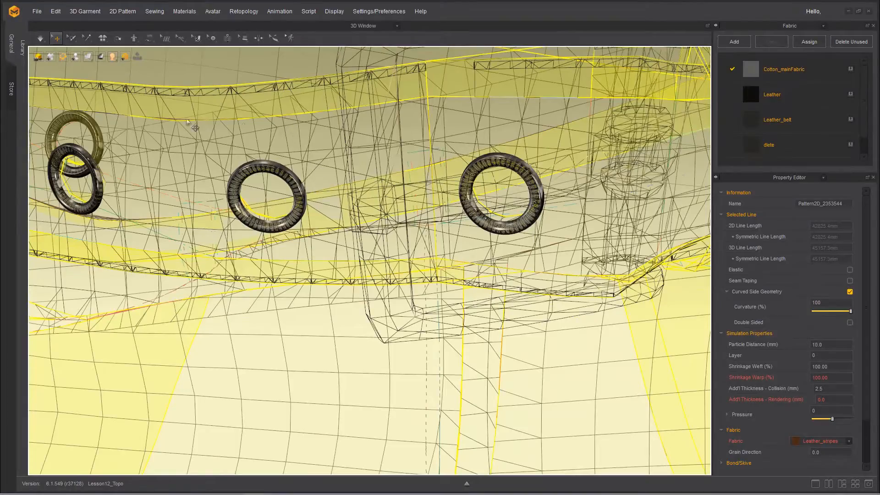
scroll(355, 295, down, 5)
scroll(355, 295, down, 2)
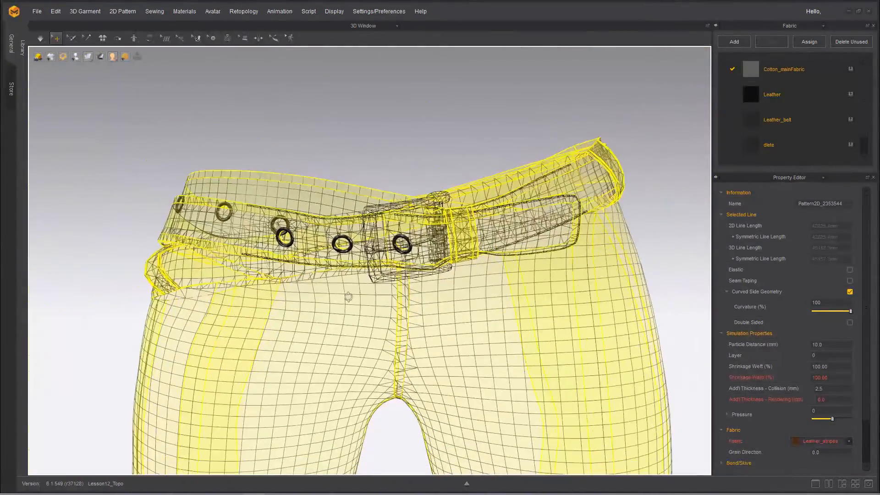
Inspect the remeshed quads on the trousers from the back and front, from the hips down to the hems
right_drag(348, 297, 186, 296)
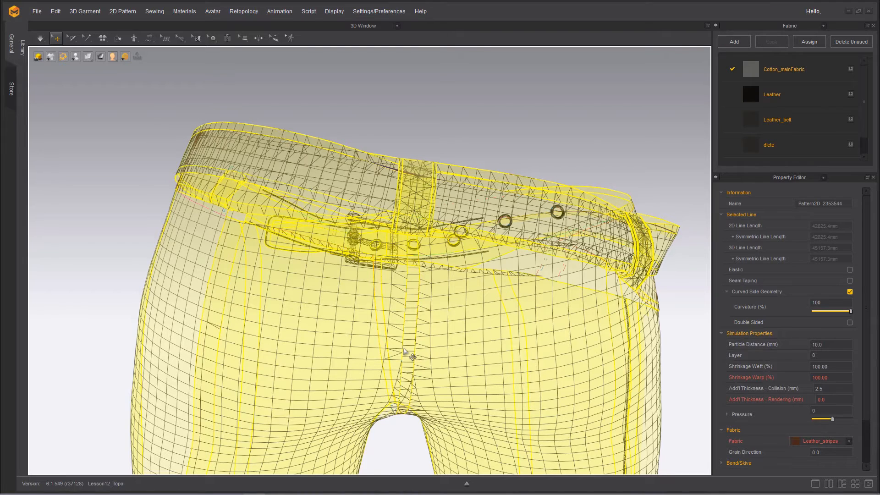
scroll(405, 351, down, 5)
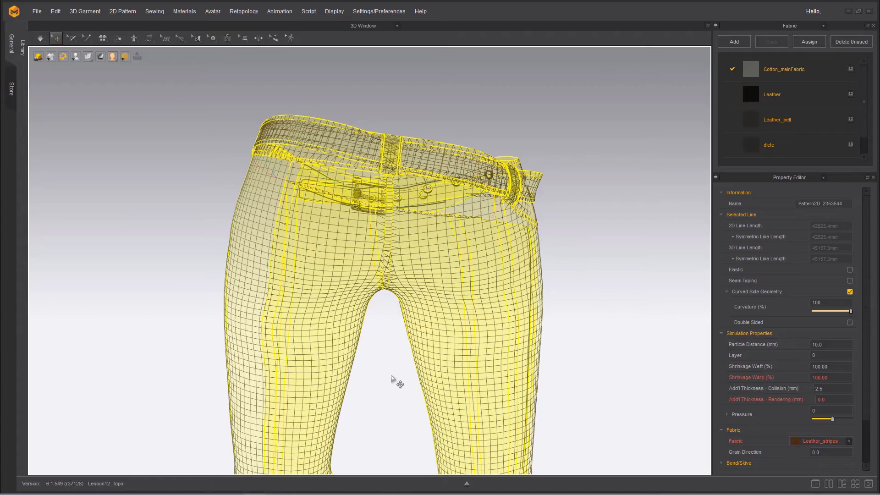
right_drag(330, 384, 524, 389)
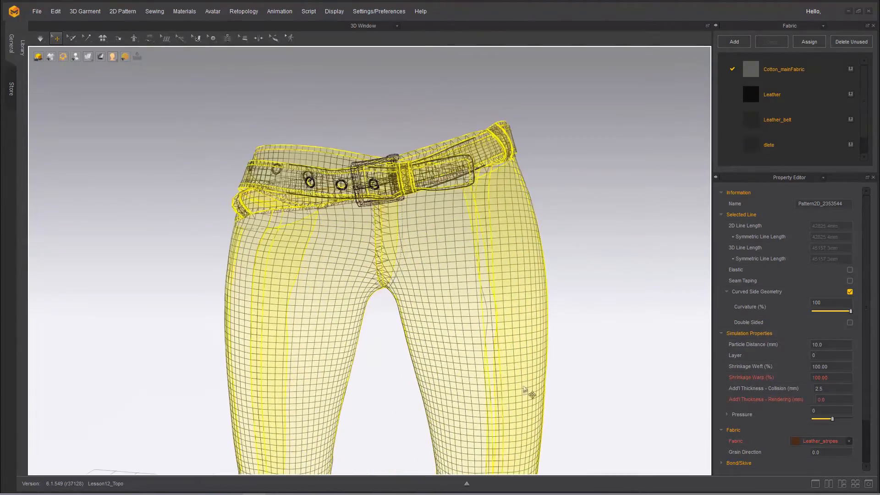
scroll(393, 373, down, 3)
scroll(376, 227, up, 2)
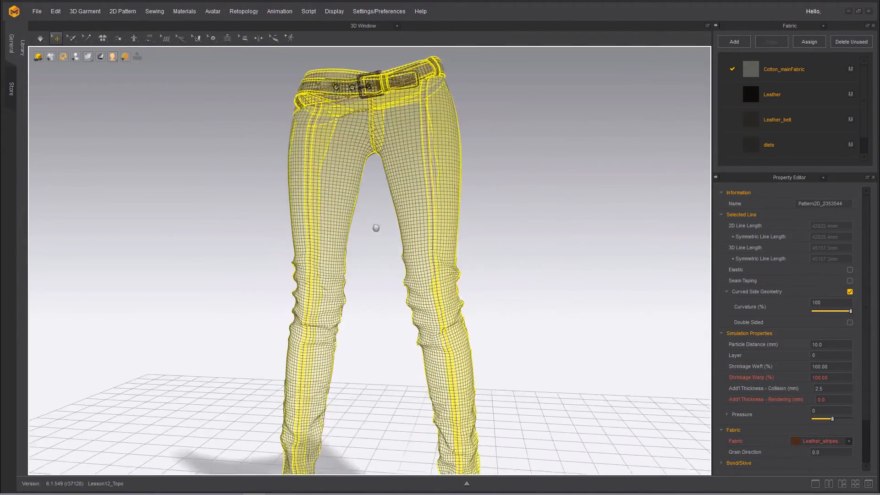
scroll(376, 228, up, 3)
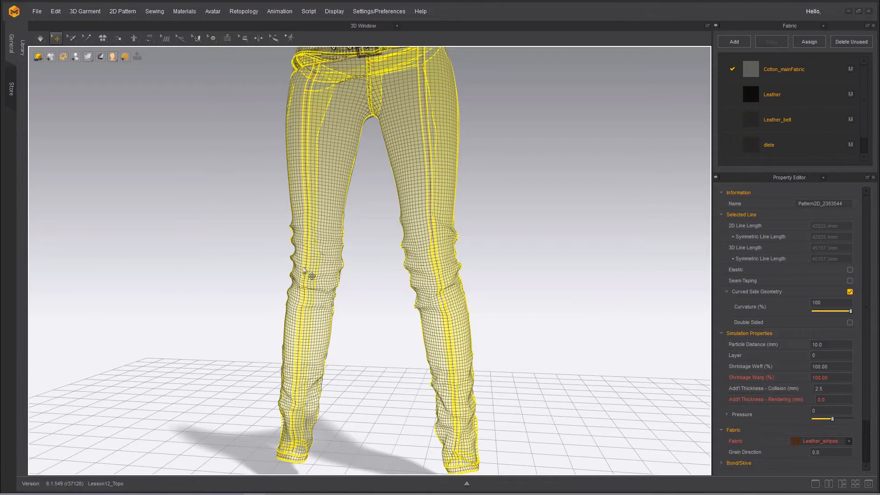
scroll(367, 300, down, 4)
right_drag(358, 295, 361, 242)
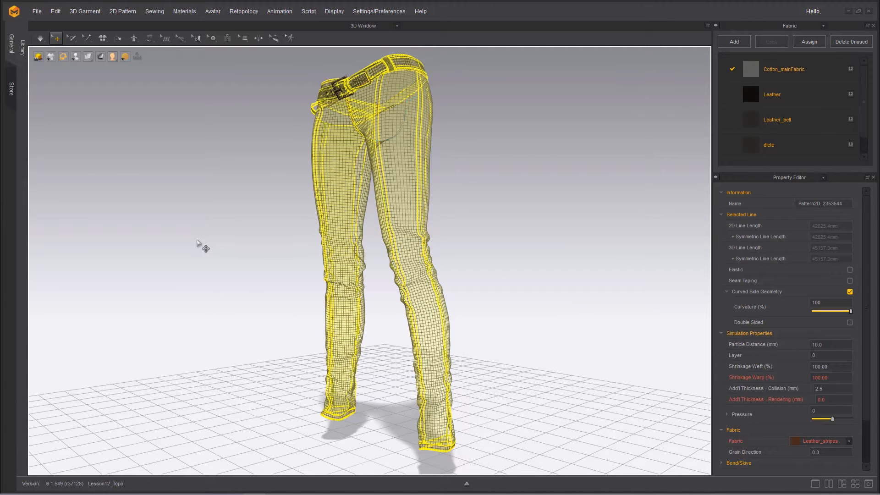
right_drag(216, 262, 269, 269)
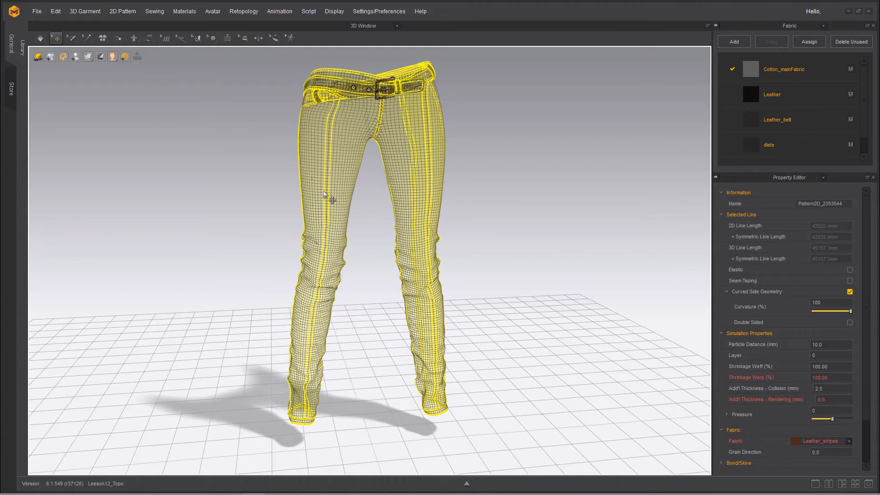
right_drag(354, 222, 309, 225)
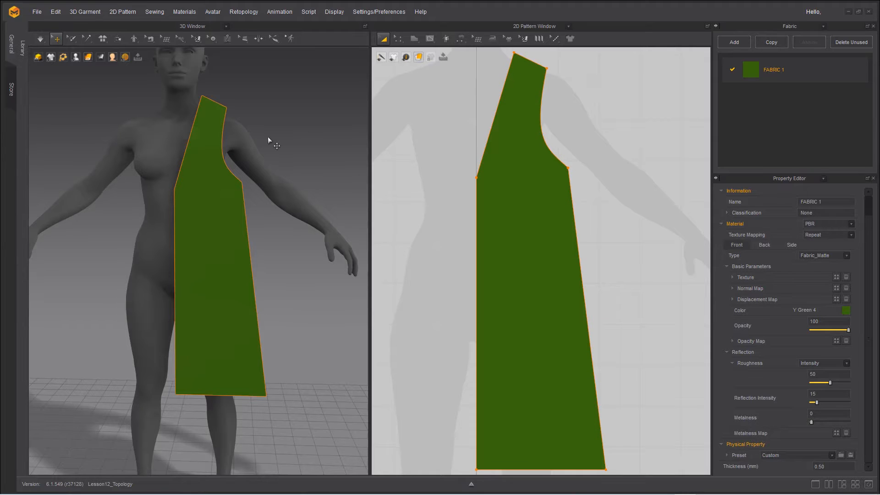
Move the green pattern piece slightly sideways in front of the avatar in the 3D view and deselect it
scroll(290, 144, down, 2)
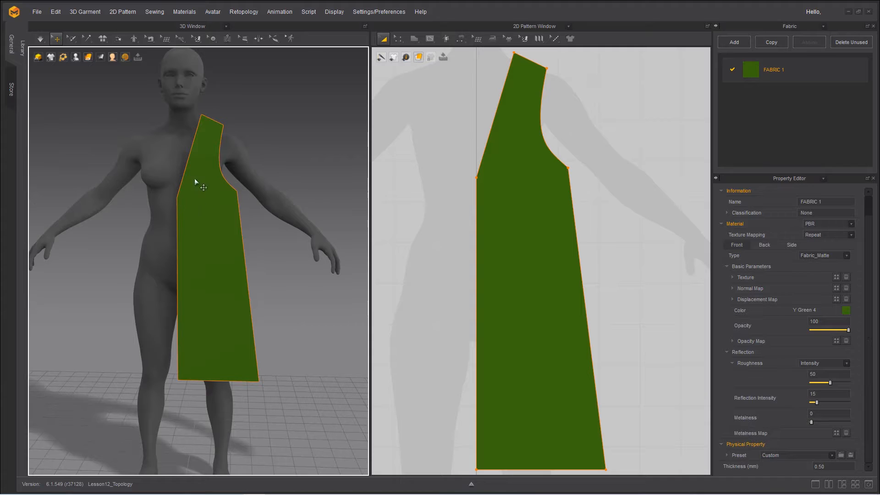
click(218, 257)
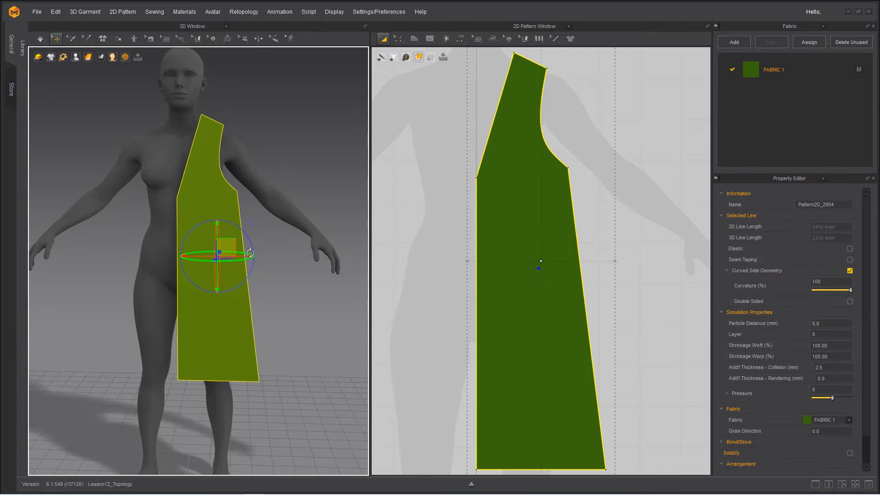
drag(252, 256, 265, 256)
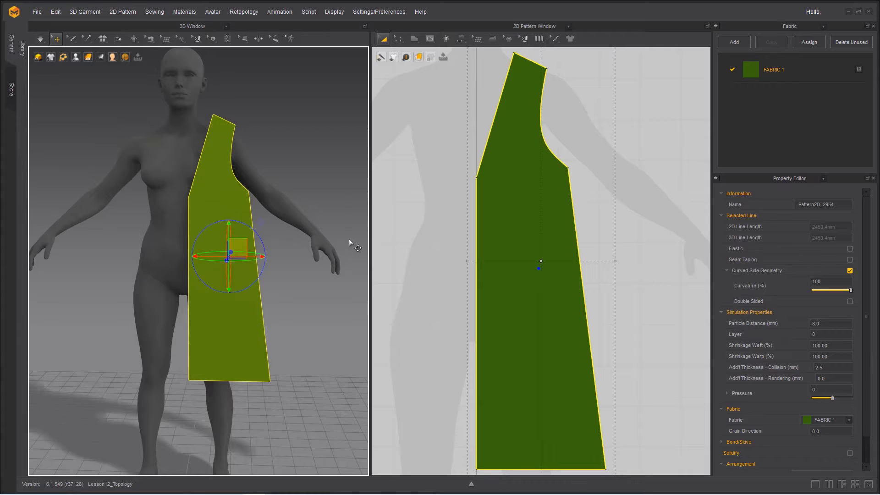
click(401, 259)
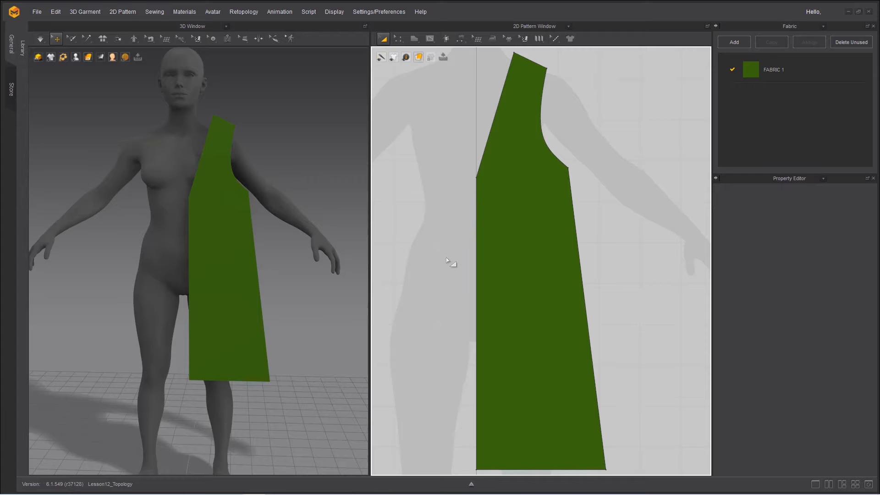
Select the green pattern, switch the 3D display to Mesh and inspect its triangulation
click(229, 194)
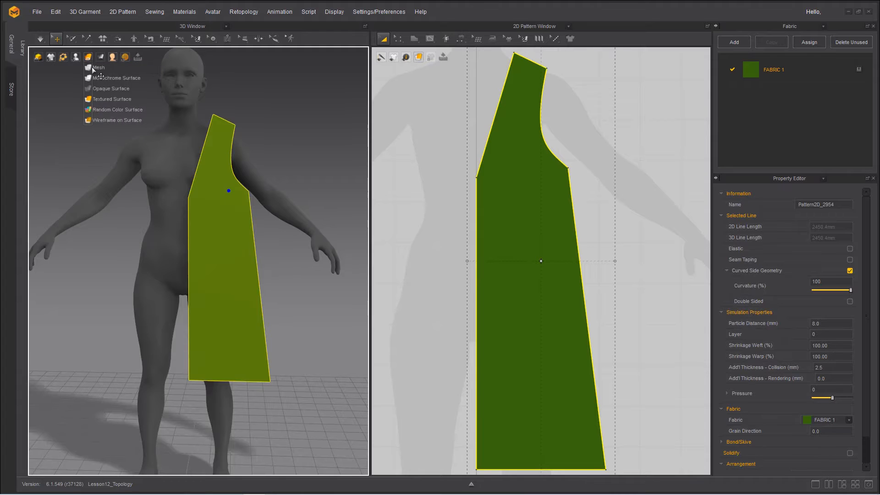
click(97, 68)
scroll(202, 246, up, 5)
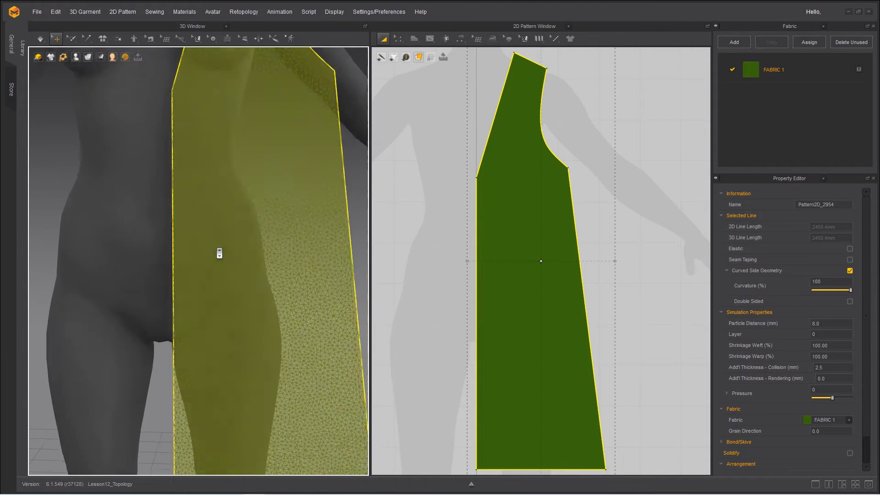
scroll(220, 253, up, 3)
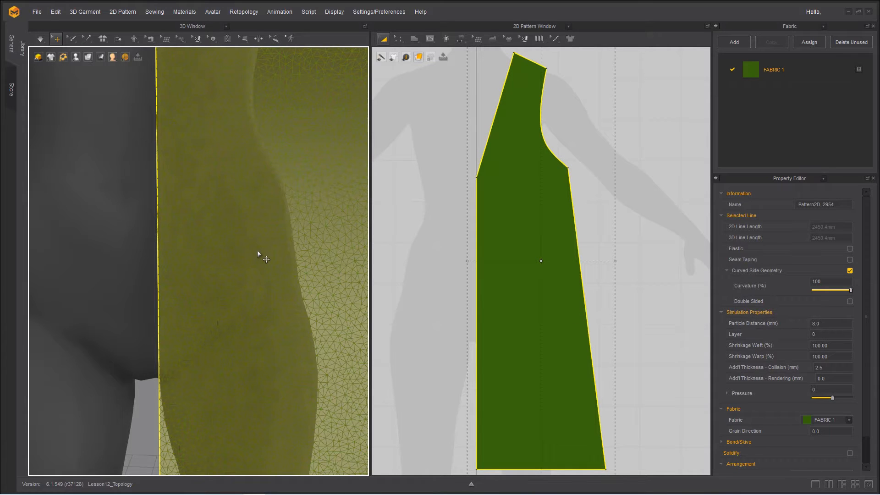
scroll(257, 251, down, 4)
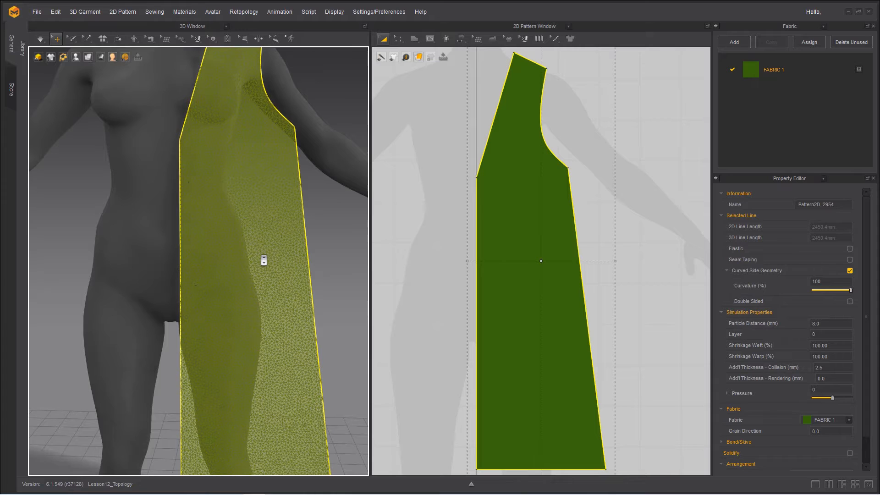
scroll(264, 259, down, 3)
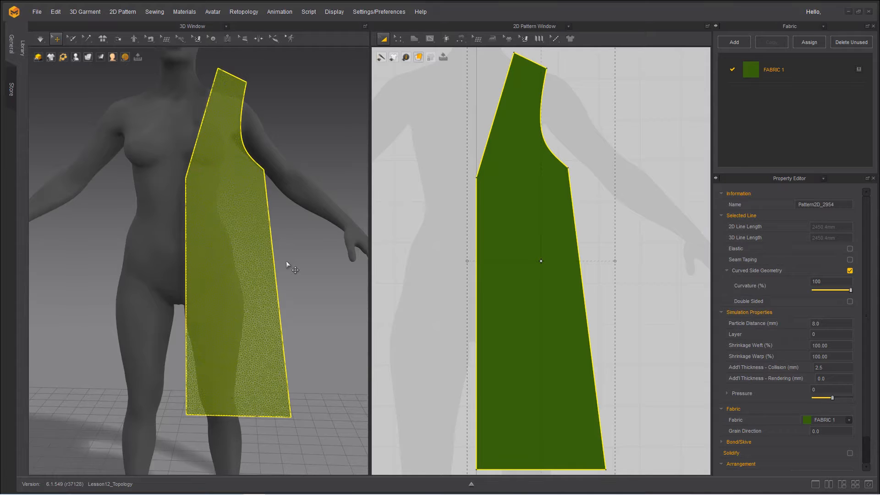
Detach the 2D retopology tools into a floating palette and start Patch Topology, keeping its settings dialog clear of the work area
click(478, 40)
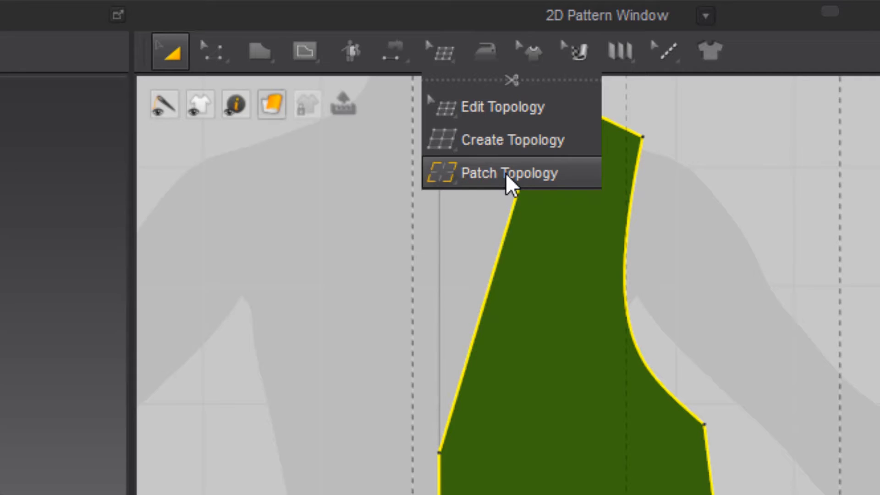
click(487, 89)
click(488, 89)
click(447, 58)
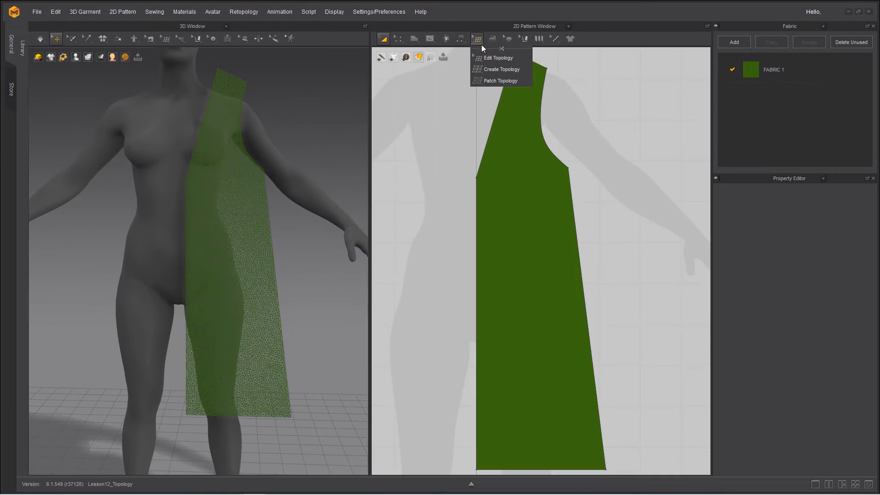
click(486, 55)
drag(487, 50, 651, 70)
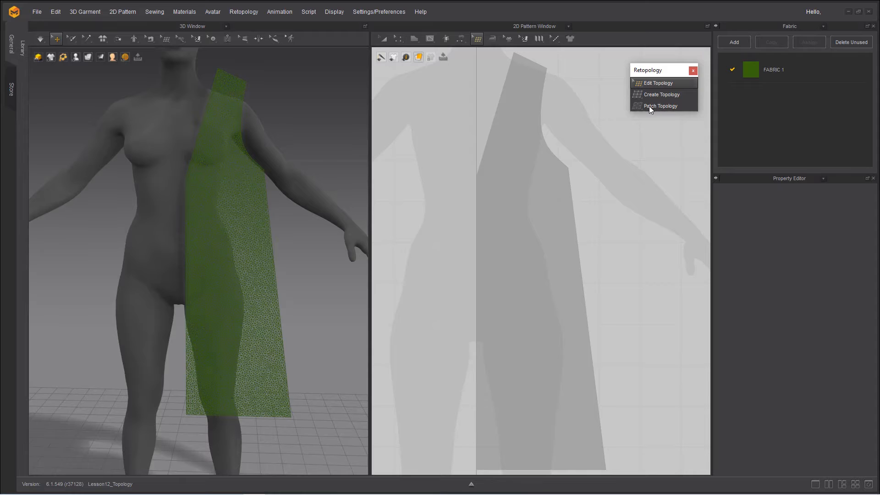
click(649, 106)
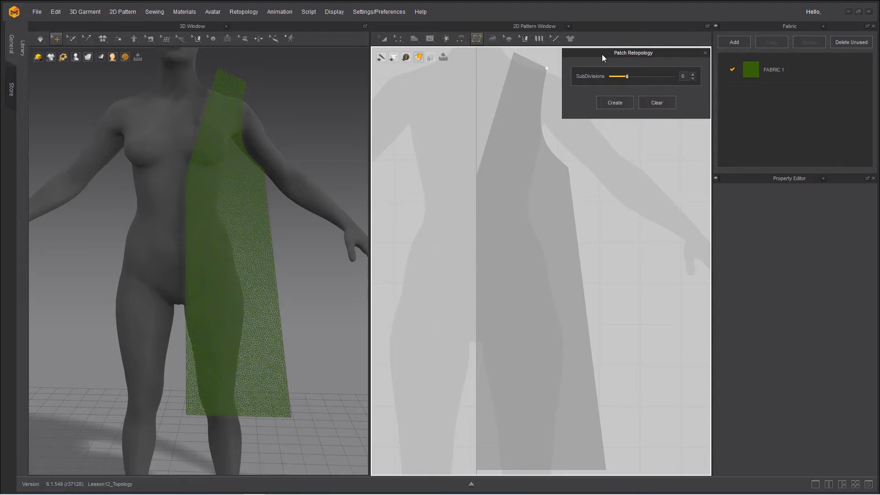
drag(602, 54, 596, 66)
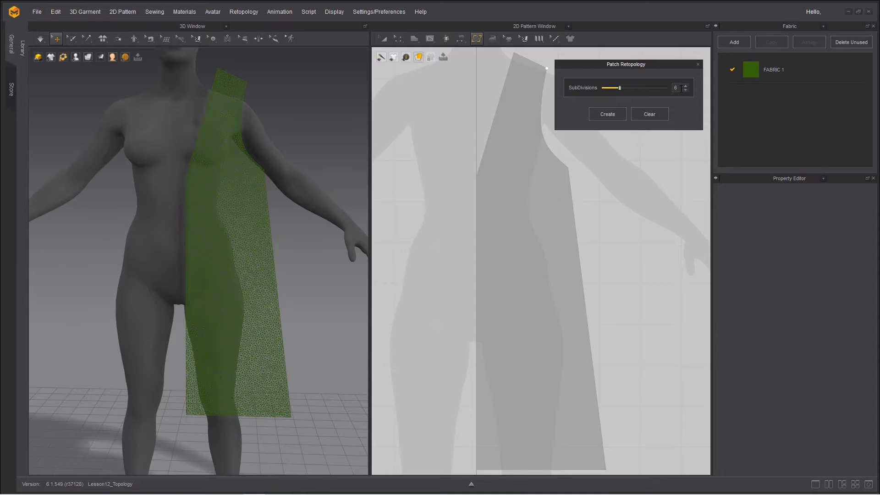
Outline a closed four-sided topology patch from the neckline's lower corner along the centre front, hem and side seam to the underarm corner
middle_drag(409, 249, 375, 243)
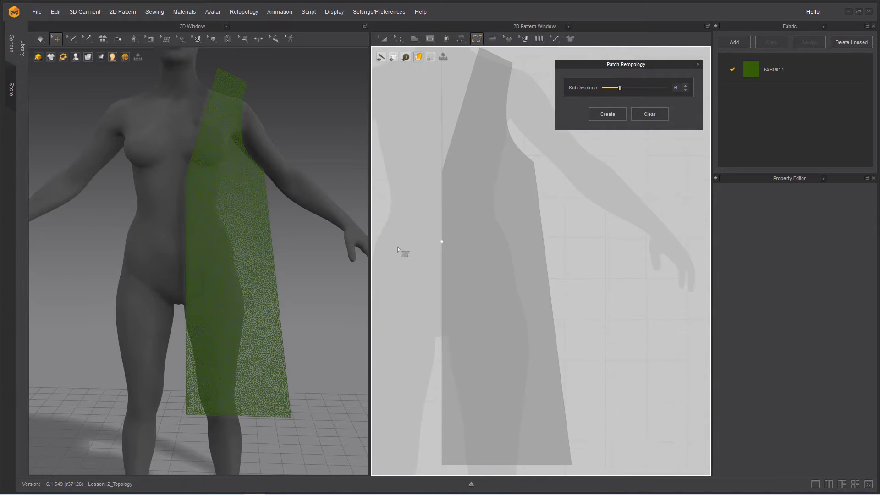
scroll(426, 255, down, 3)
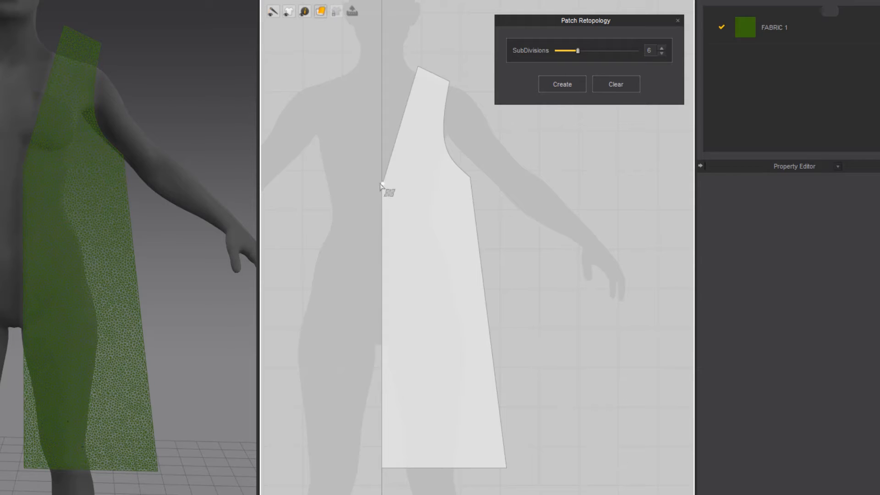
drag(380, 183, 380, 471)
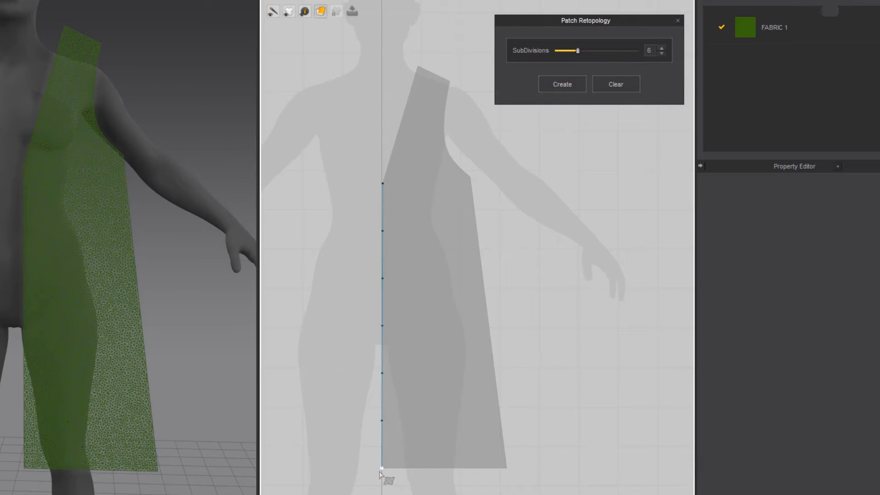
click(380, 470)
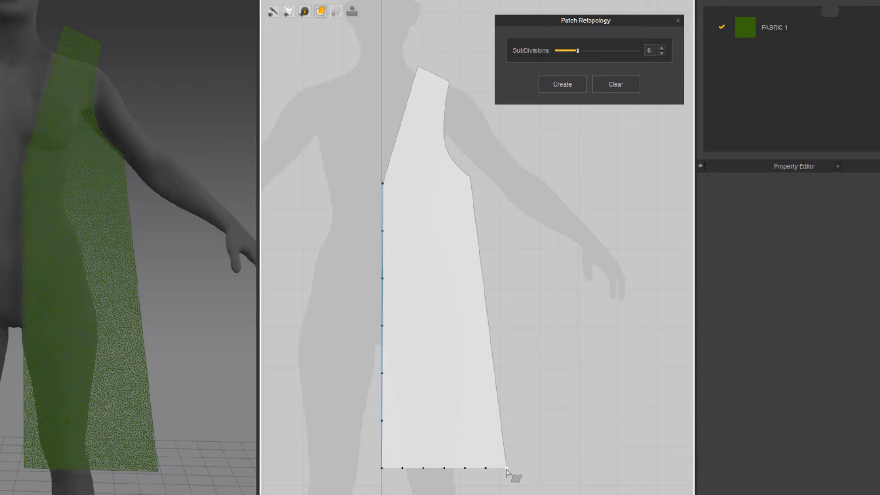
click(506, 468)
click(471, 178)
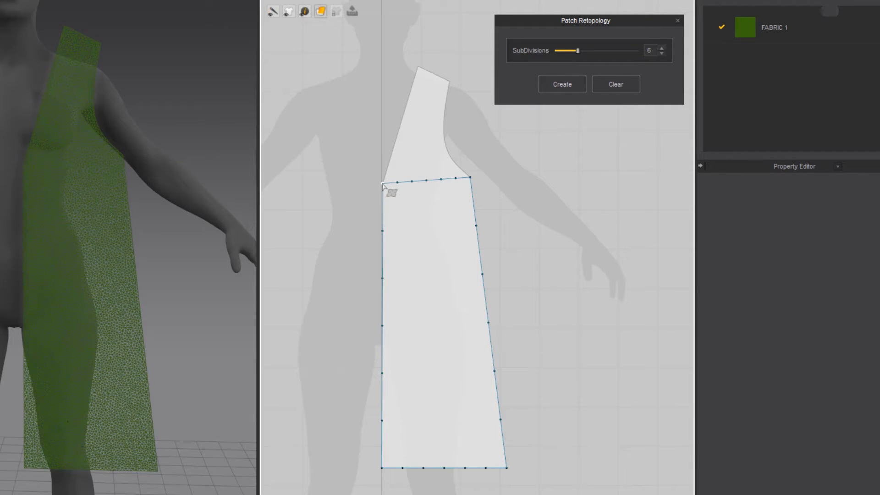
click(382, 184)
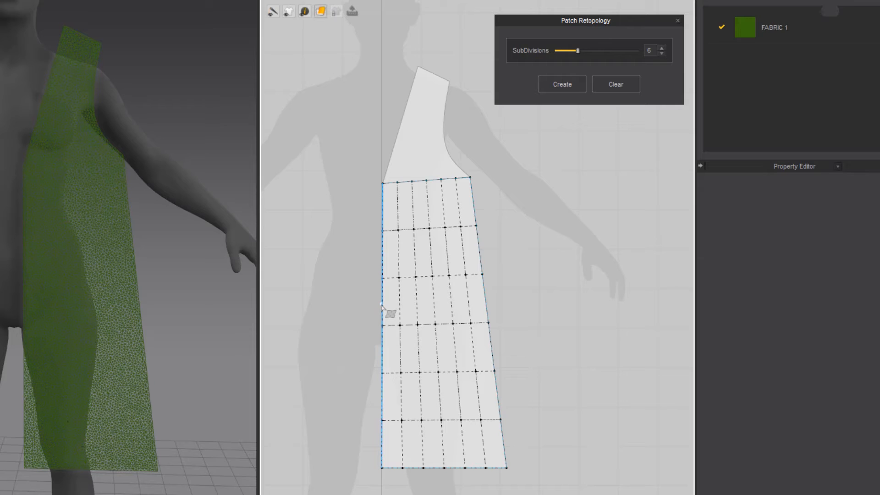
Set the SubDivisions of the patch's centre-front edge and side seam edge to 8 each
click(382, 306)
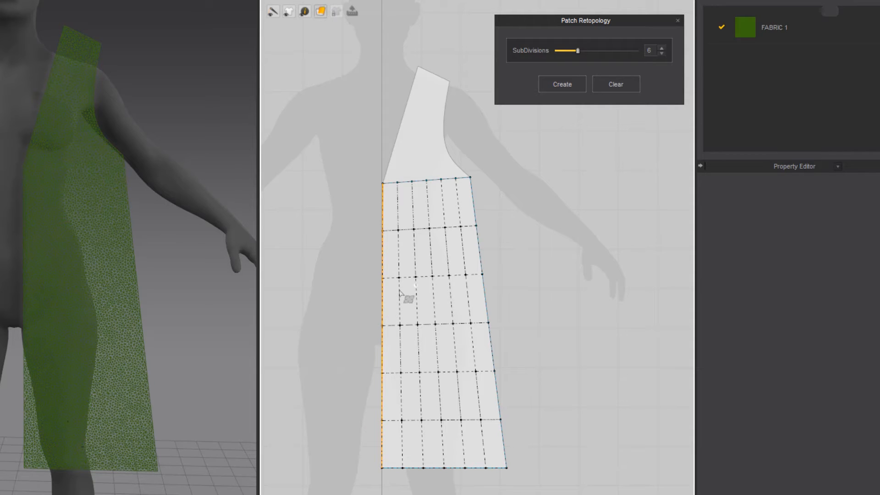
click(662, 48)
click(662, 49)
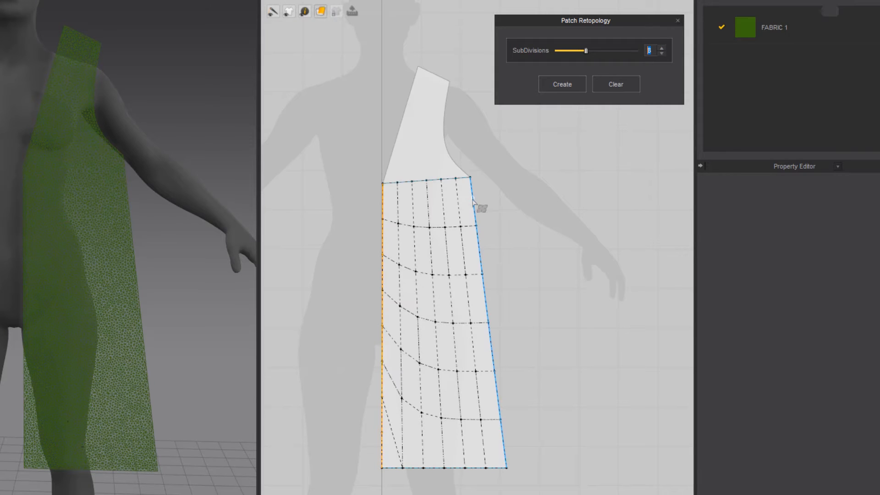
click(474, 202)
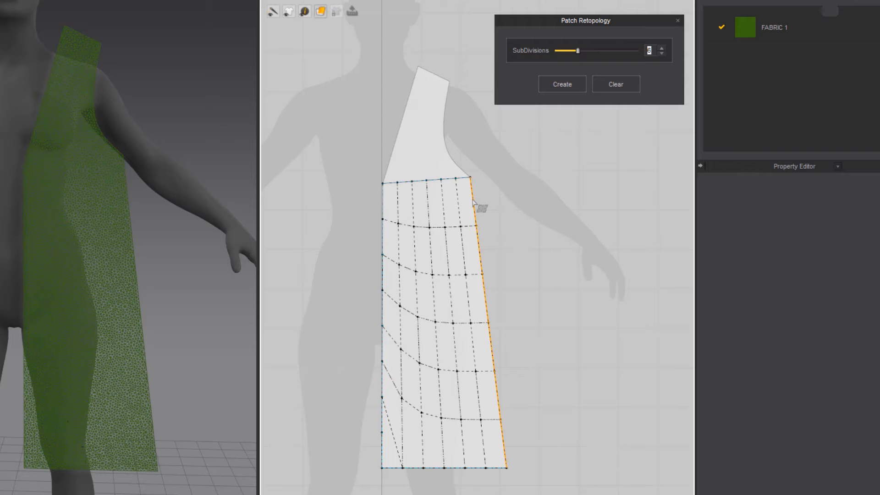
click(662, 49)
click(662, 48)
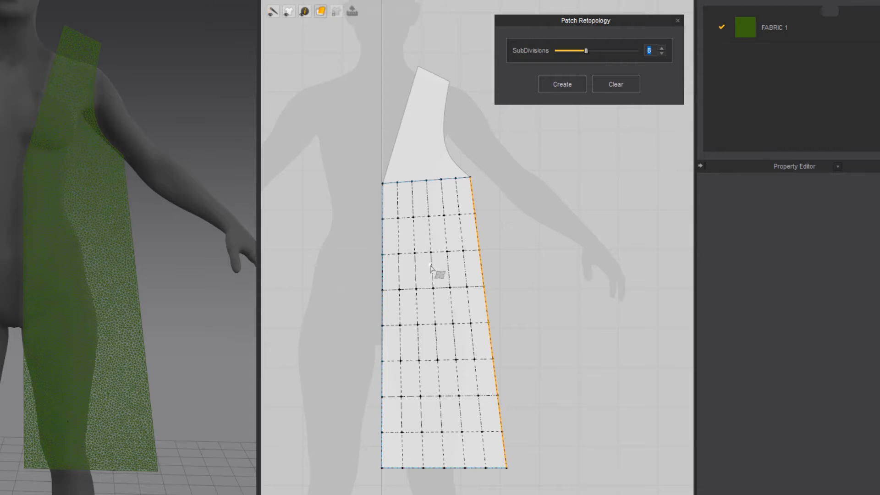
Raise the SubDivisions of the side seam edge and the opposite centre-front edge to 10 each
click(661, 48)
click(661, 48)
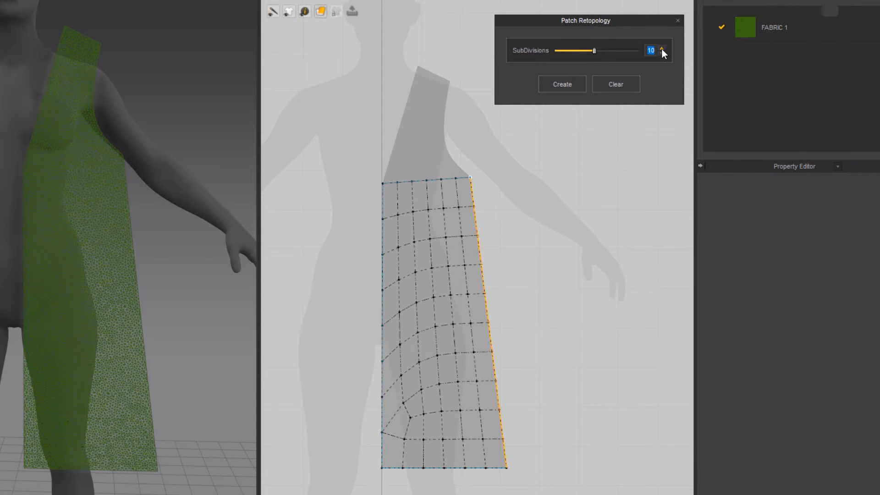
click(383, 234)
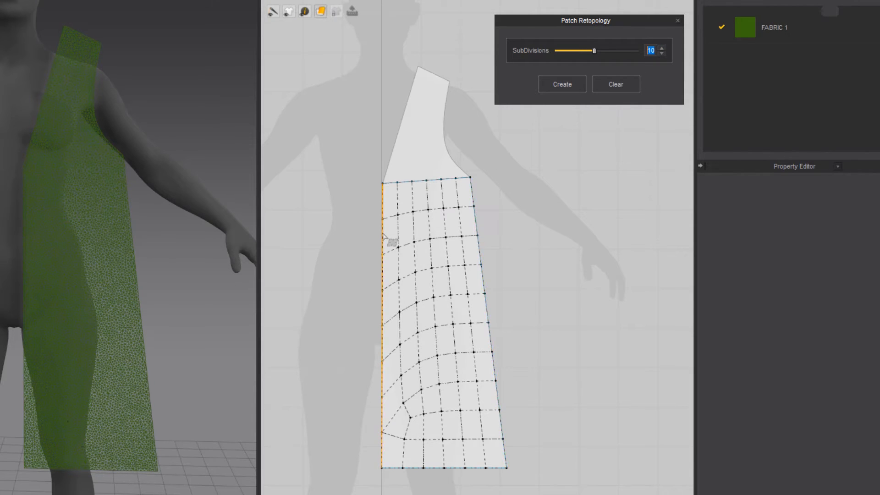
click(661, 49)
click(661, 48)
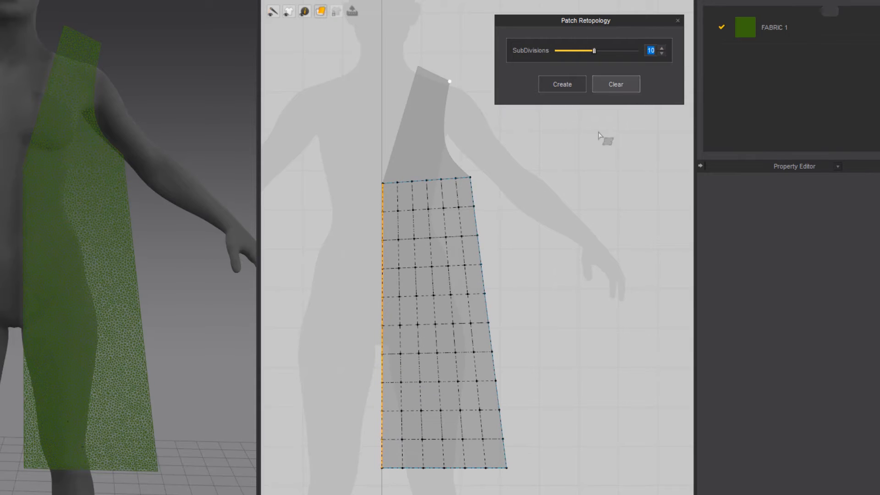
Set the SubDivisions of the patch's centre-front edge and side seam edge to 14 each
click(663, 48)
click(662, 48)
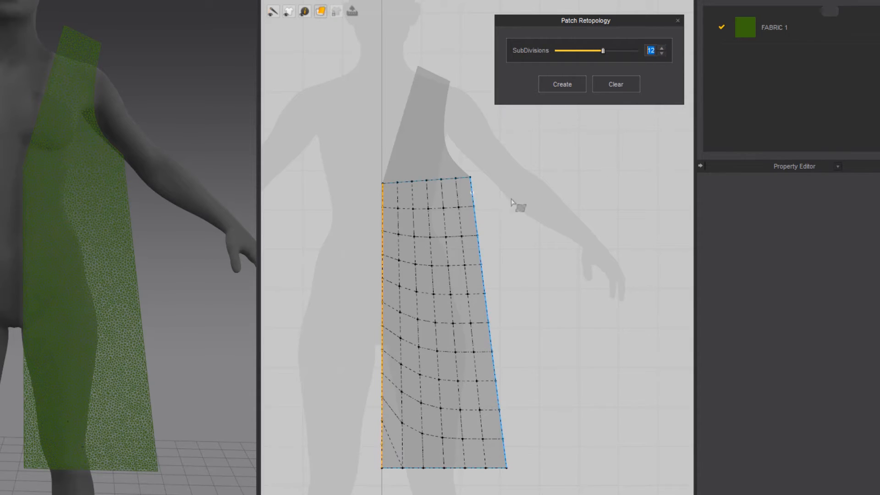
click(661, 48)
click(661, 48)
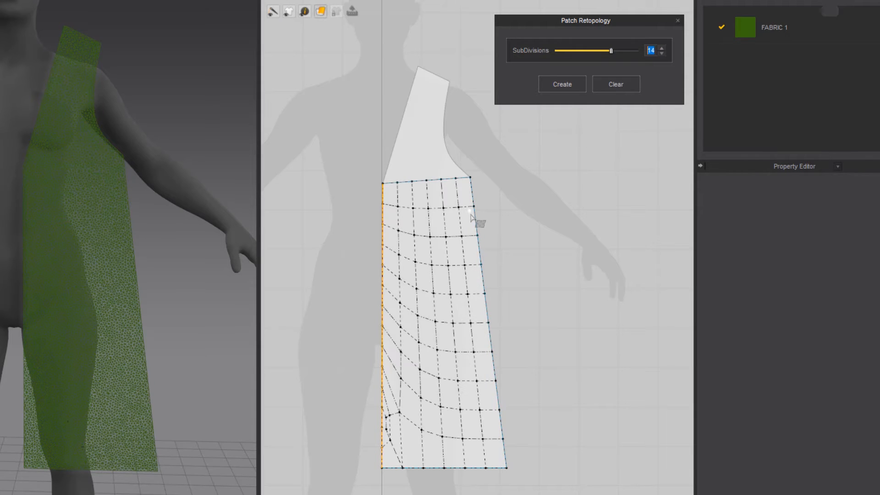
click(479, 226)
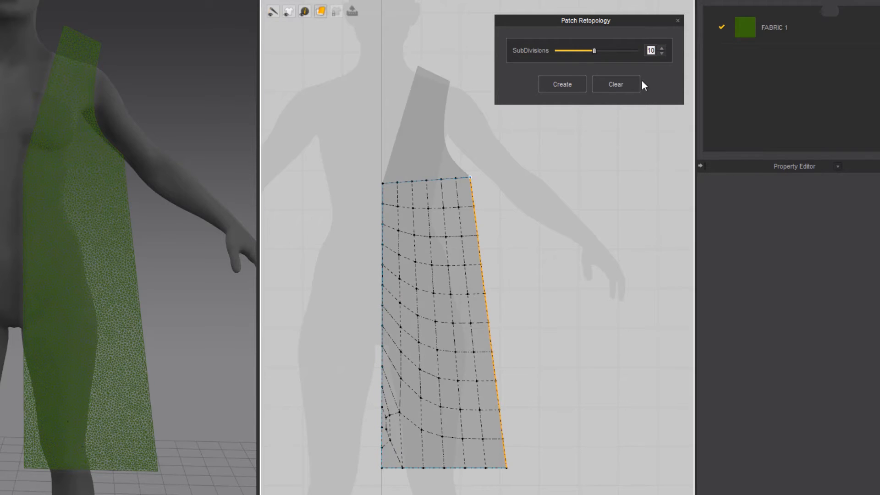
click(662, 48)
click(663, 48)
click(662, 48)
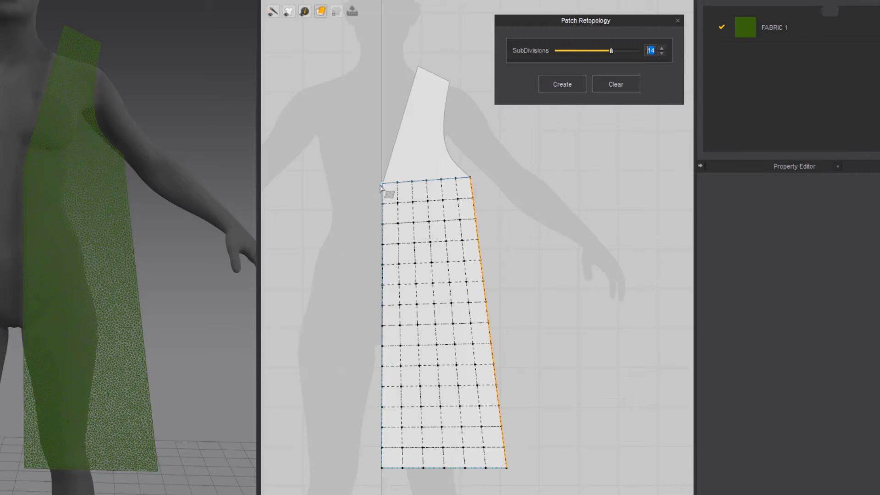
Outline a second patch along the neckline, shoulder and armhole down to the underarm with 6 SubDivisions, and create the topology
mouse_move(381, 185)
mouse_down()
mouse_move(390, 187)
mouse_move(400, 146)
mouse_move(553, 99)
mouse_move(422, 114)
mouse_move(441, 112)
mouse_up()
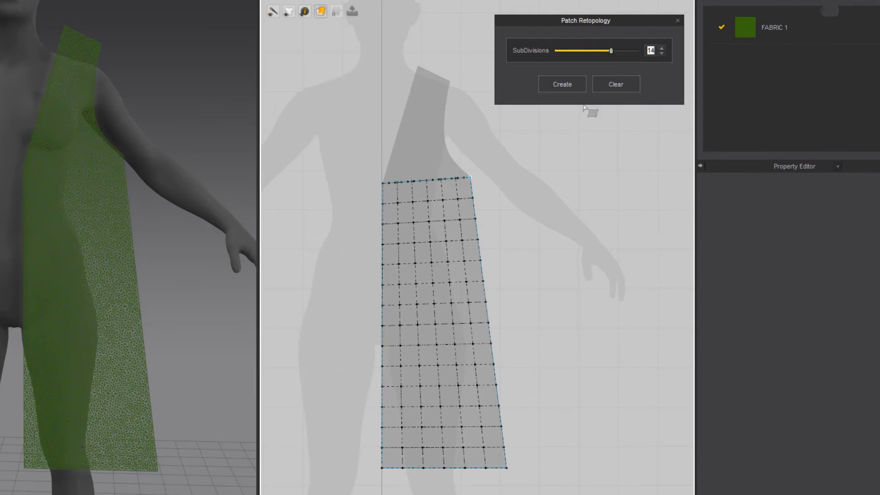
click(661, 53)
click(661, 53)
click(661, 53)
click(661, 53)
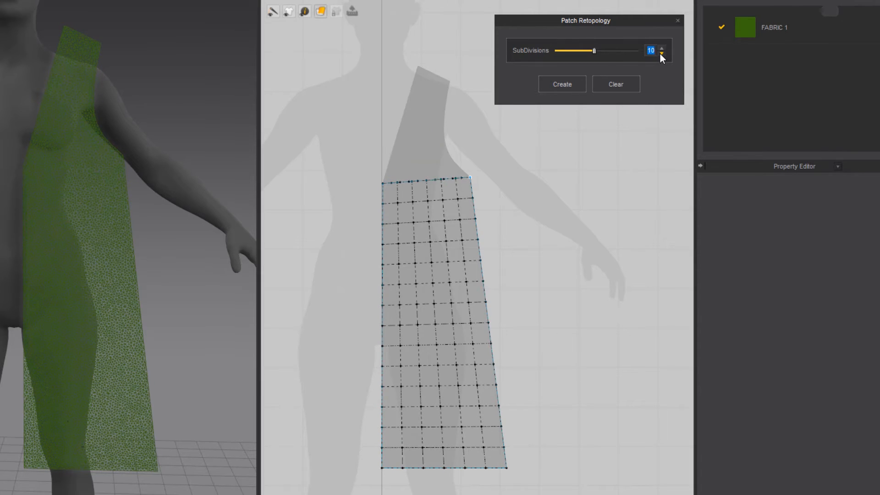
click(661, 53)
click(661, 53)
click(661, 53)
click(662, 53)
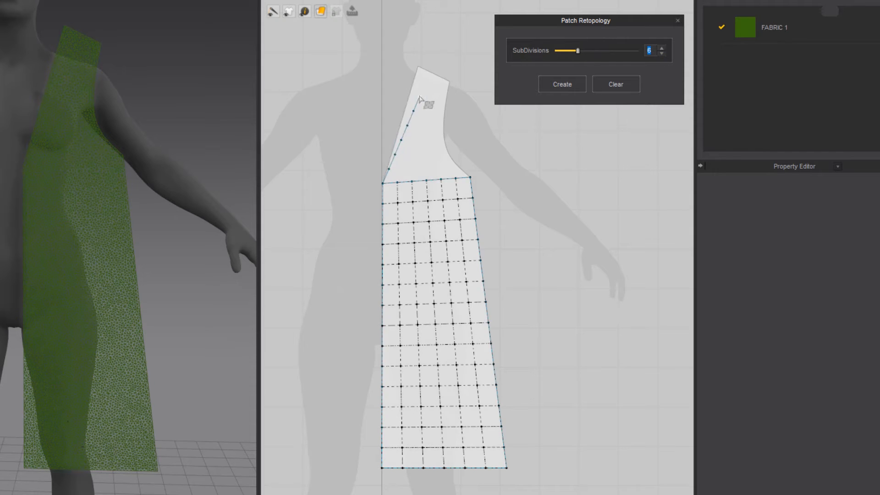
mouse_move(419, 99)
mouse_down()
mouse_move(416, 66)
mouse_move(463, 85)
mouse_move(471, 179)
mouse_up()
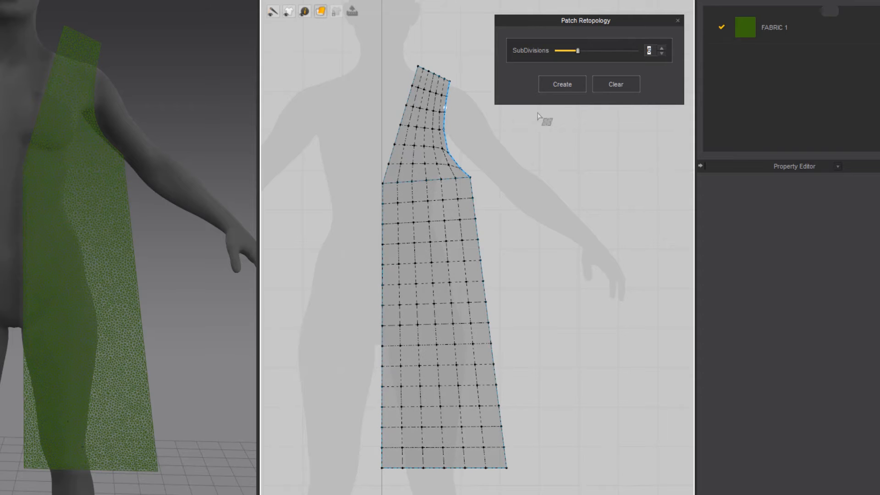
click(572, 83)
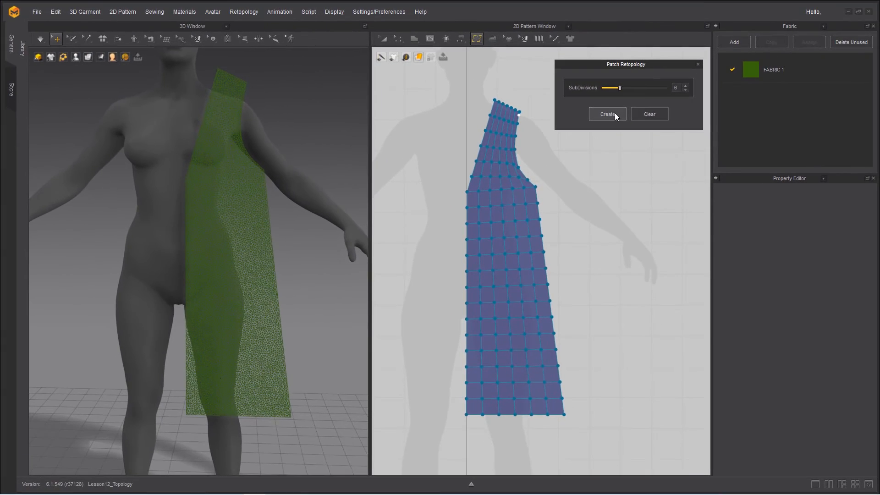
Switch to Edit Topology, select individual elements inside the new quad mesh, and clear the selection
click(476, 39)
click(490, 58)
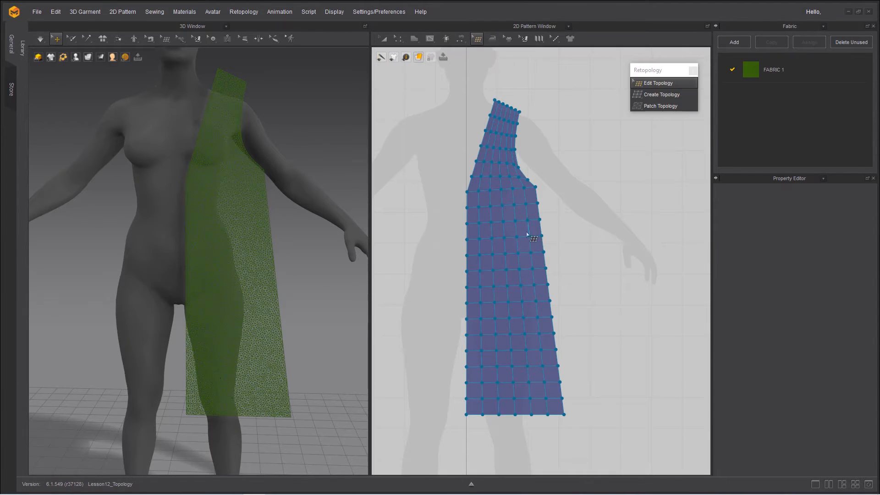
click(503, 224)
drag(503, 225, 503, 223)
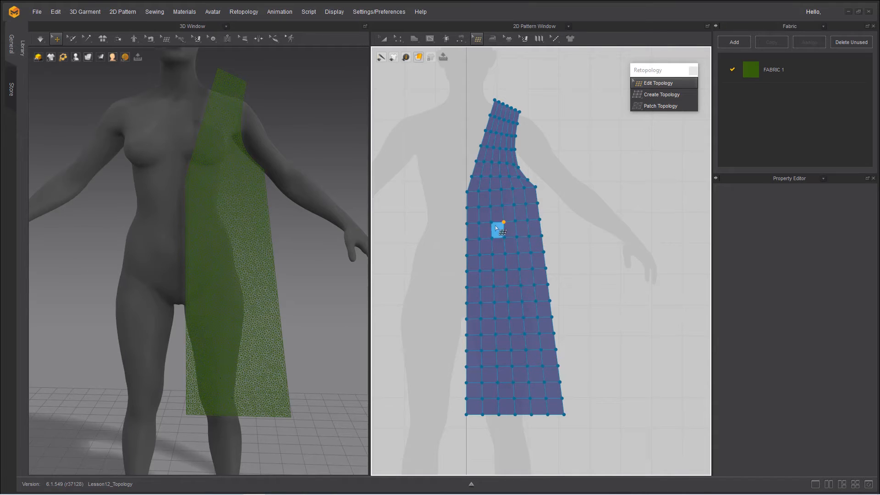
click(496, 223)
drag(496, 223, 495, 223)
click(598, 424)
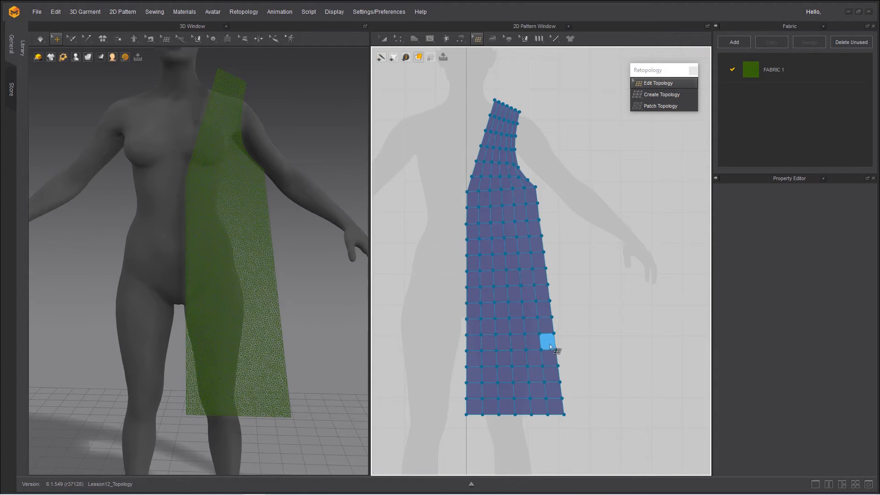
Apply Remesh (duplicate) to the quad topology and move the remeshed copy beside the original in the 2D pattern view
right_click(563, 415)
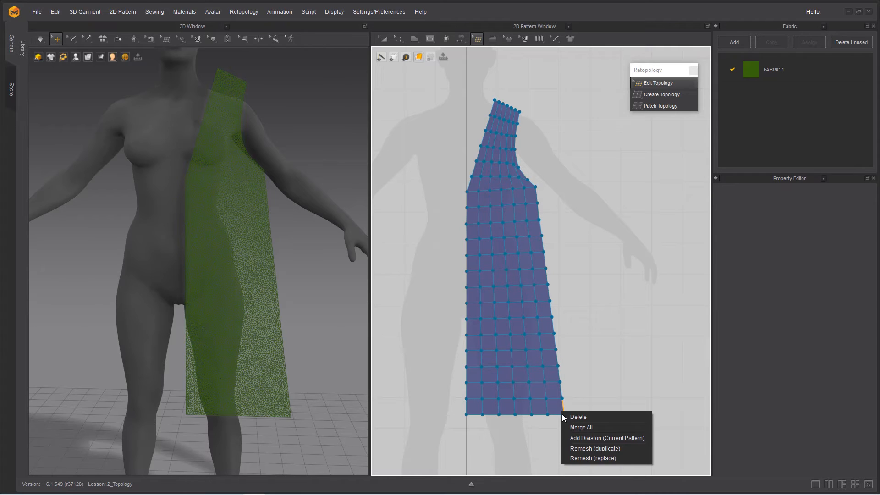
click(584, 451)
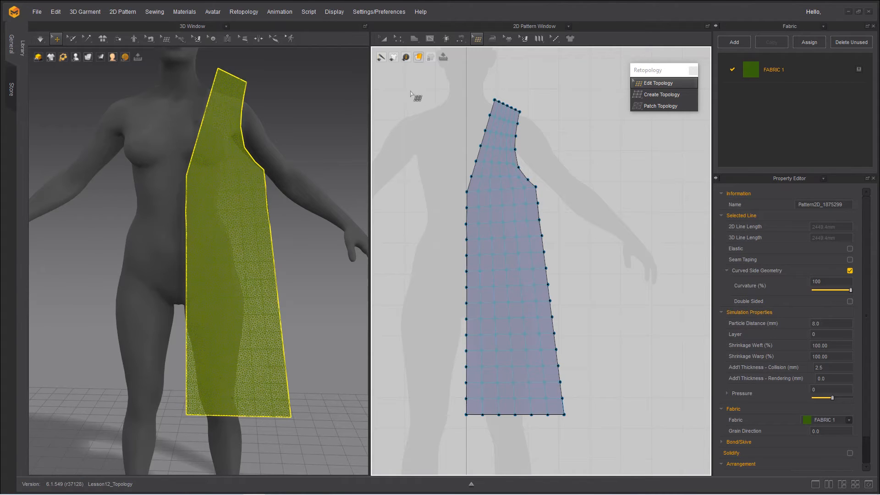
click(396, 40)
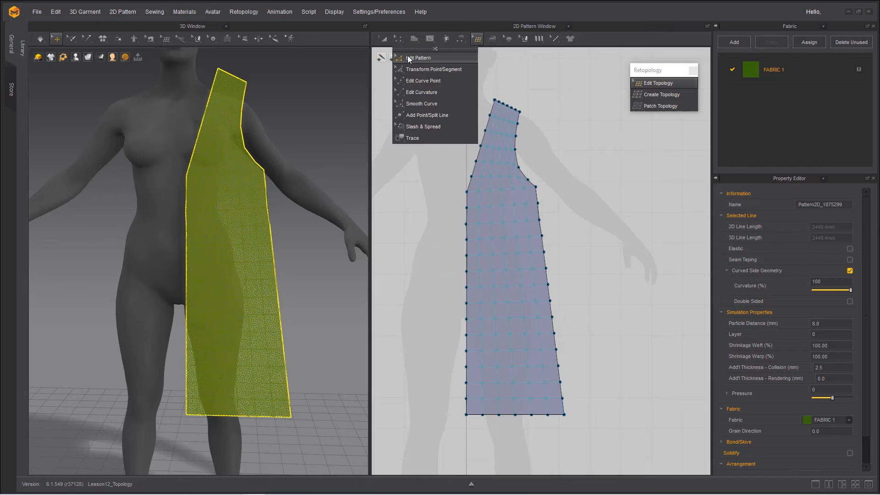
click(418, 58)
click(506, 269)
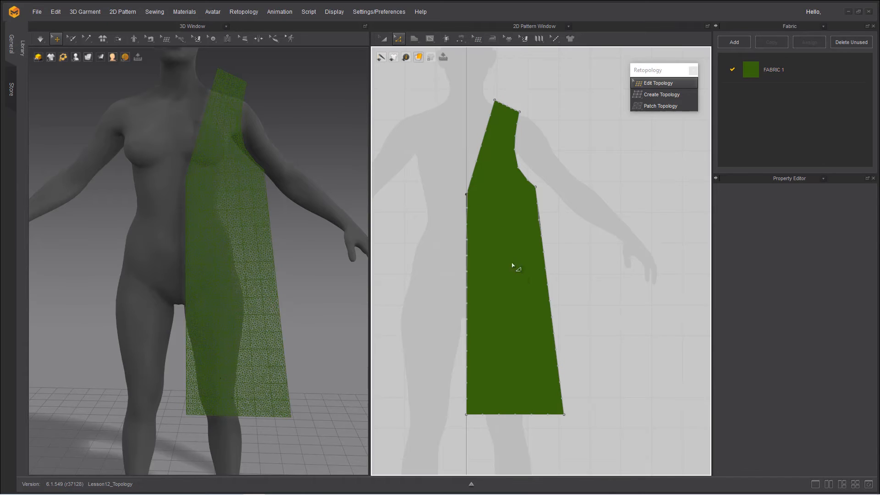
click(384, 39)
click(506, 232)
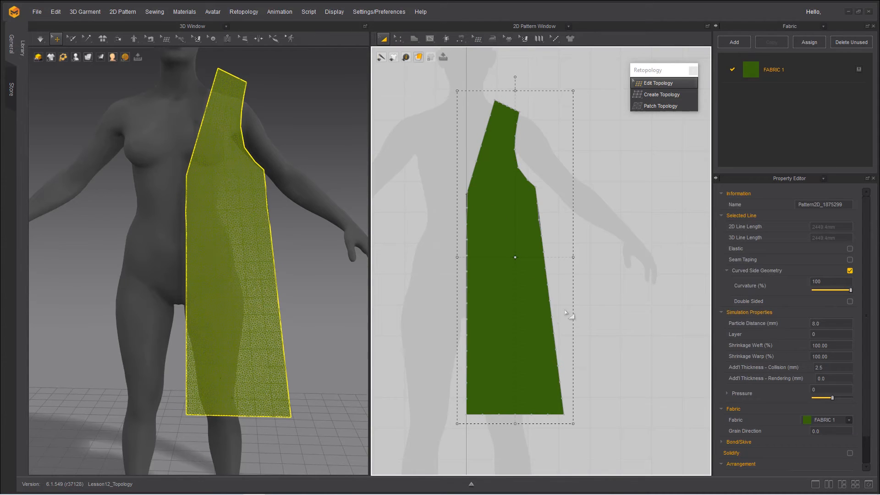
drag(517, 257, 634, 262)
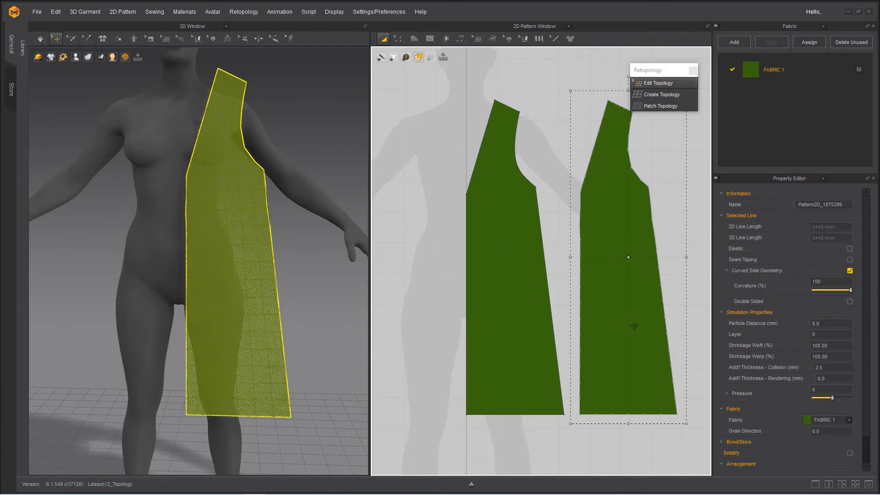
Move the original triangulated pattern sideways off the remeshed copy in the 3D view so both meshes can be compared
click(227, 298)
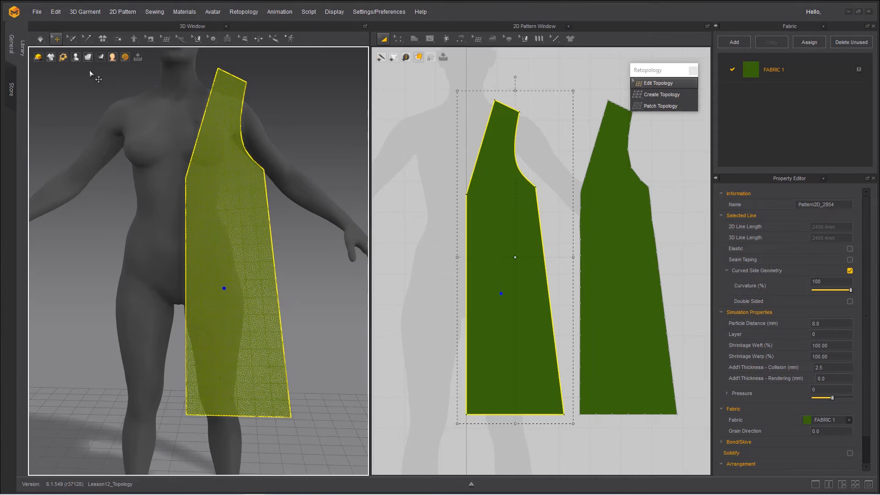
click(60, 40)
click(228, 282)
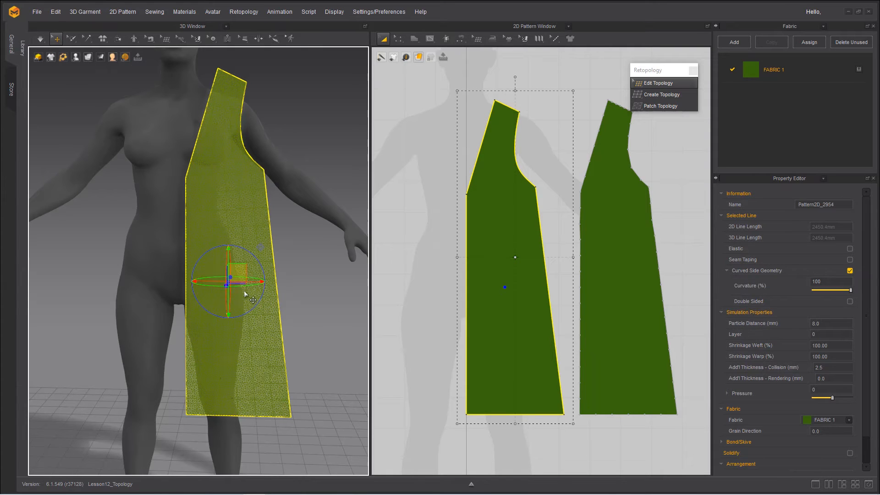
drag(261, 282, 392, 289)
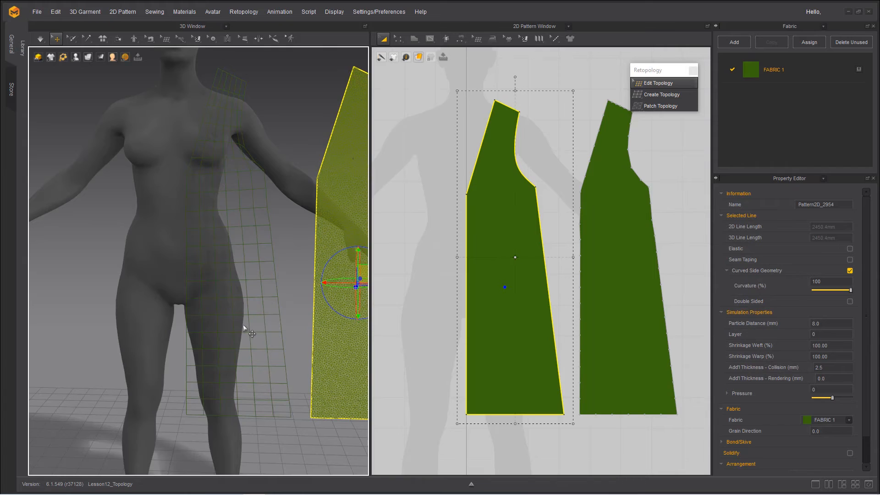
right_drag(242, 325, 174, 342)
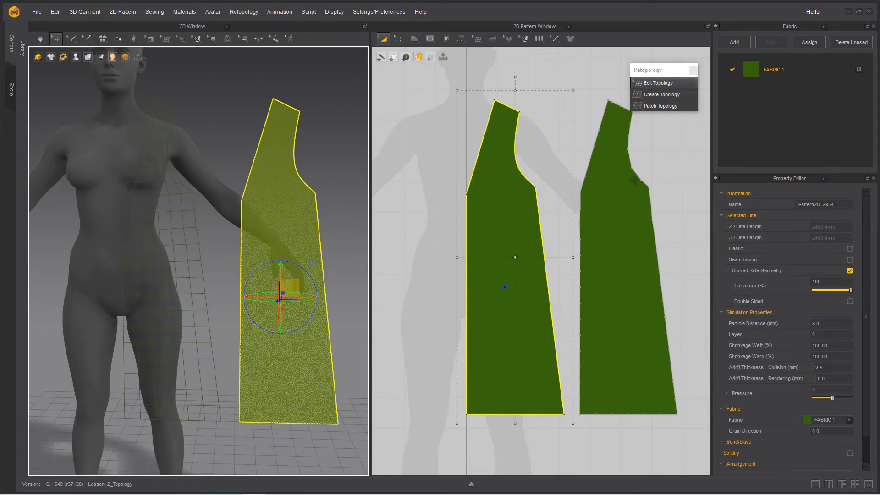
Move the retopology palette out of the way and create a single quad face at the pattern's outer hem corner using Create Topology
drag(641, 71, 651, 56)
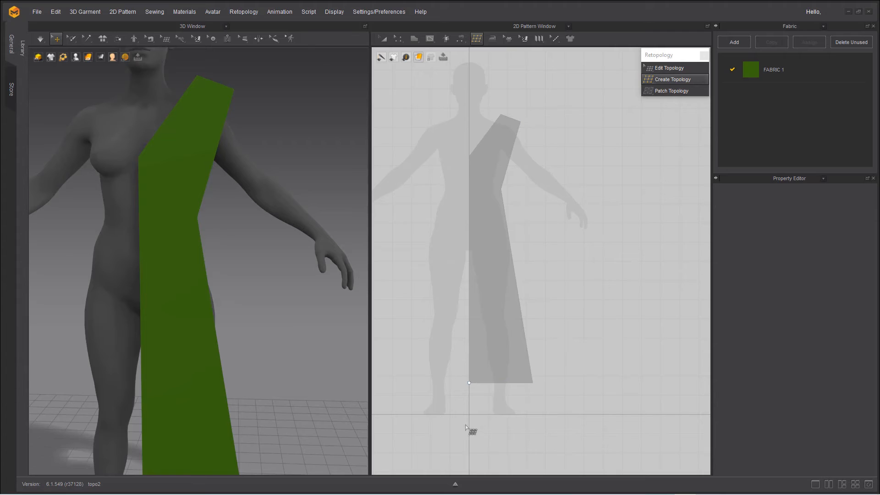
scroll(470, 425, up, 2)
scroll(548, 395, up, 1)
scroll(535, 379, up, 1)
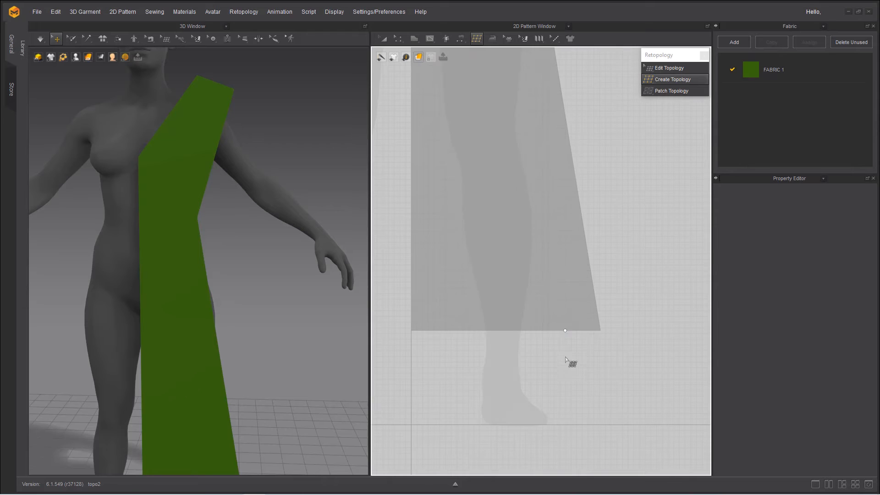
click(611, 385)
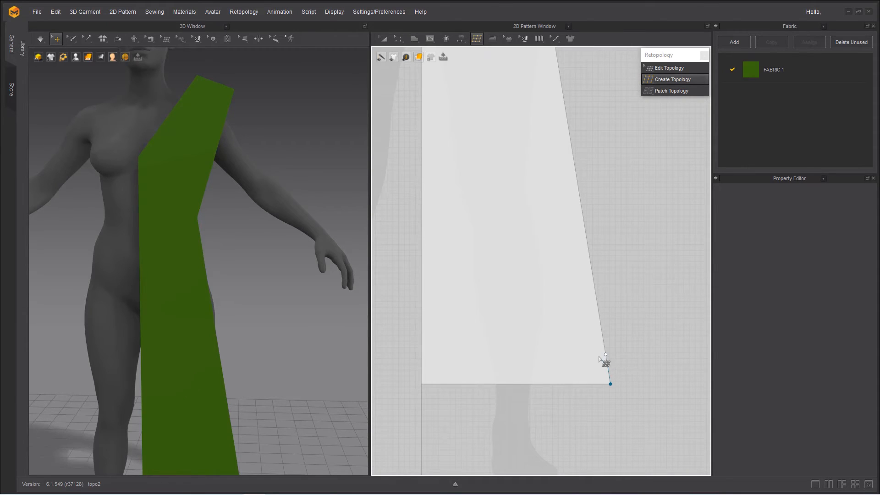
click(606, 354)
click(573, 352)
click(578, 383)
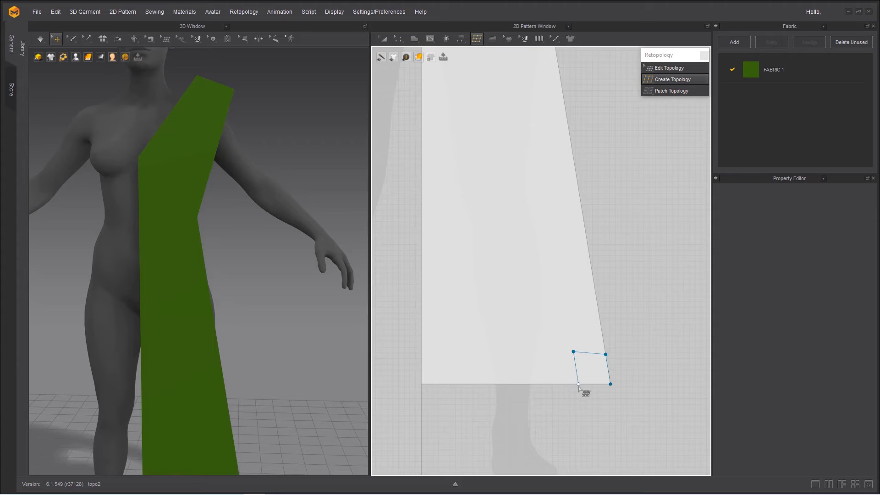
click(611, 384)
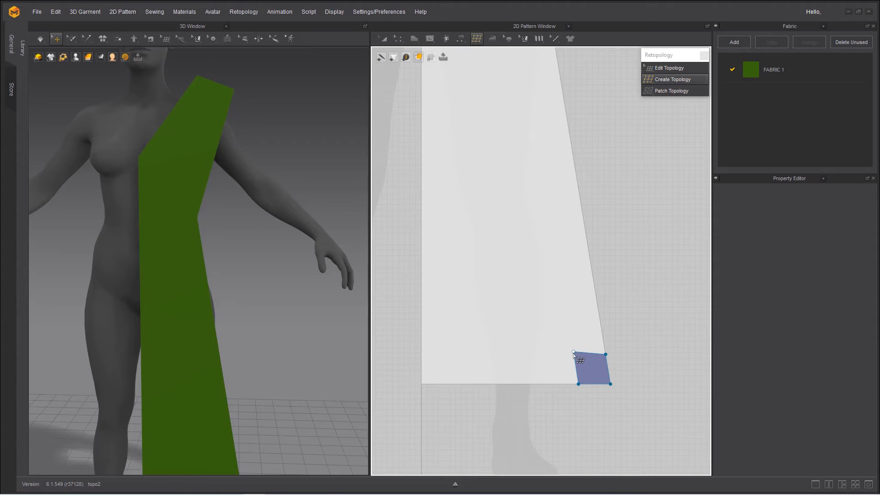
Add a second quad face along the hem, sharing the first quad's inner edge
click(573, 352)
click(538, 351)
click(543, 384)
click(578, 384)
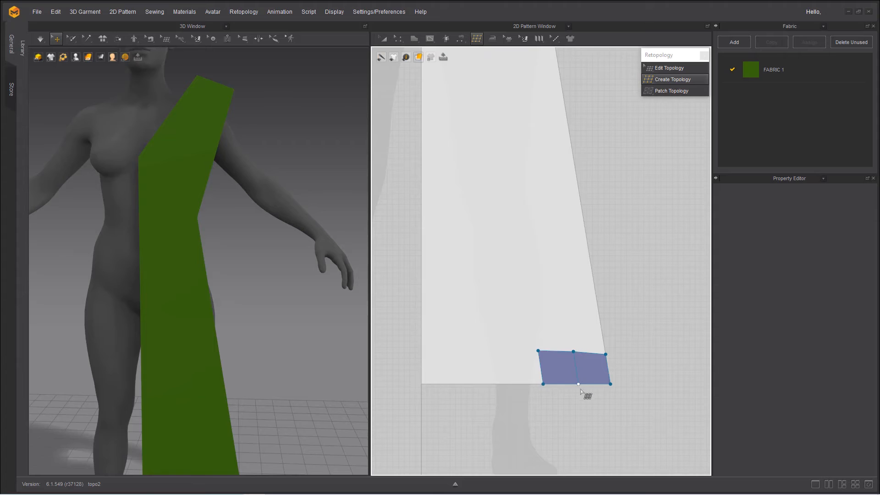
Add two more quad faces along the hem with Create Topology, each sharing the previous quad's inner edge
click(538, 351)
click(503, 351)
click(506, 384)
click(543, 384)
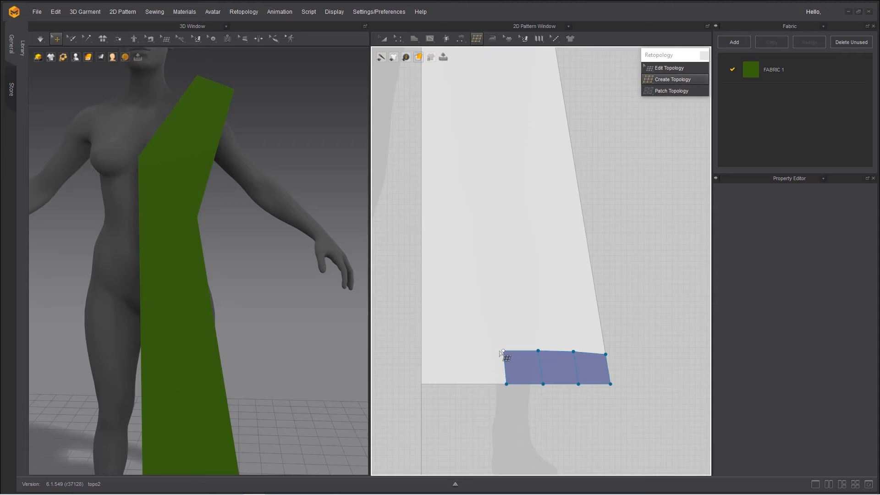
click(503, 350)
click(468, 351)
click(470, 384)
click(506, 384)
Complete the hem row with two narrower quads reaching the pattern's straight vertical edge
click(468, 351)
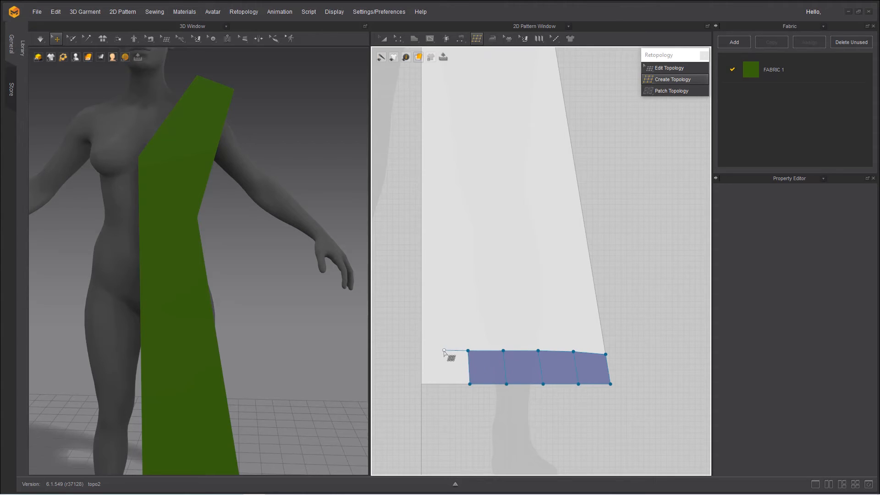
click(442, 351)
click(442, 384)
click(470, 384)
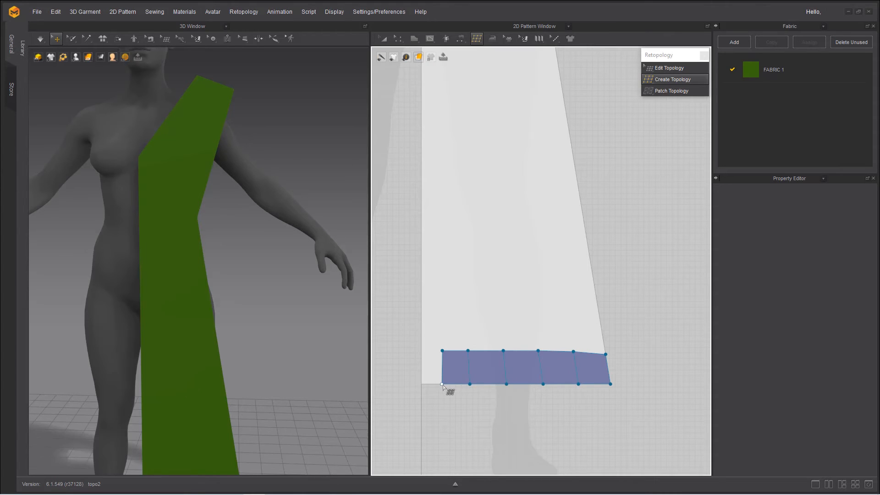
click(421, 384)
click(421, 349)
click(442, 351)
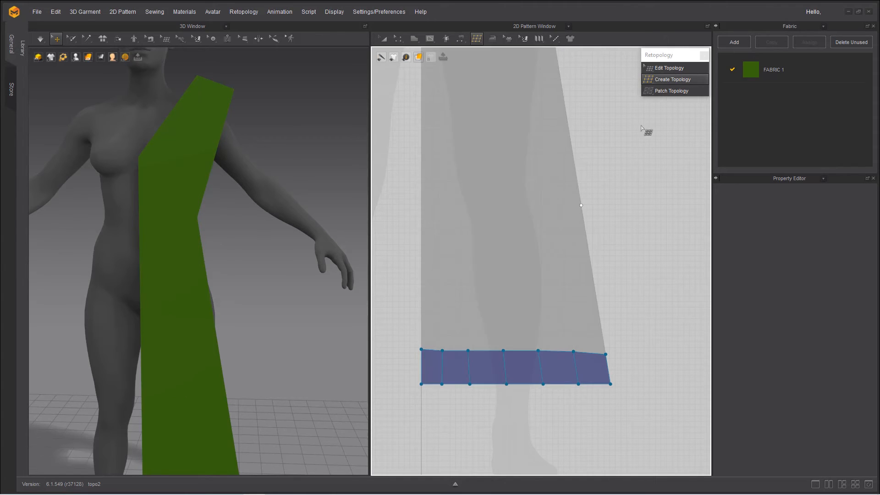
With Edit Topology, select the hem row's upper edge loop and the row's points
click(650, 90)
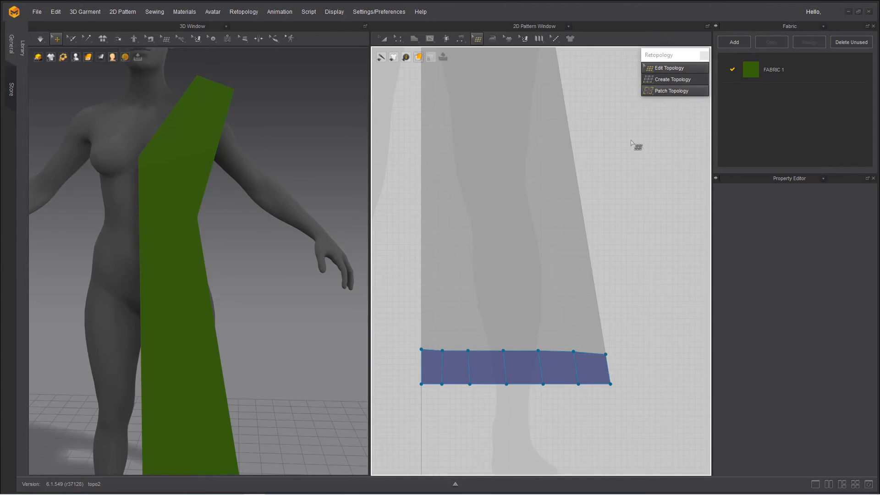
double_click(552, 352)
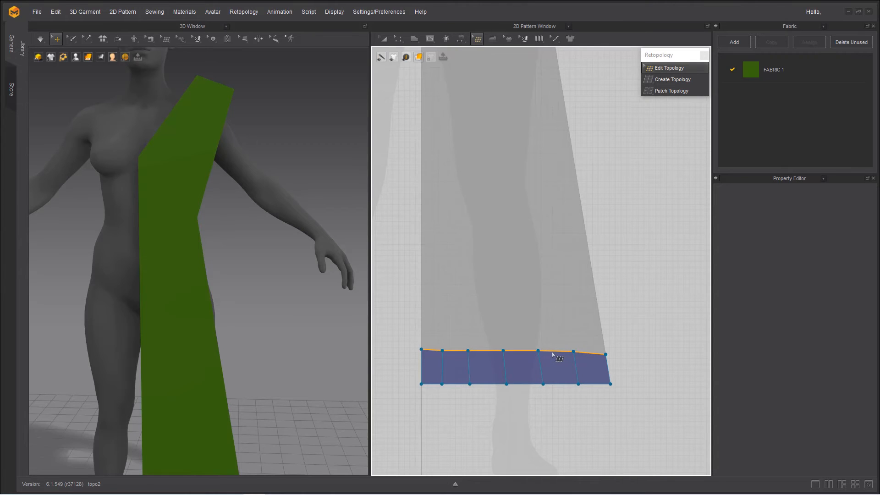
click(552, 352)
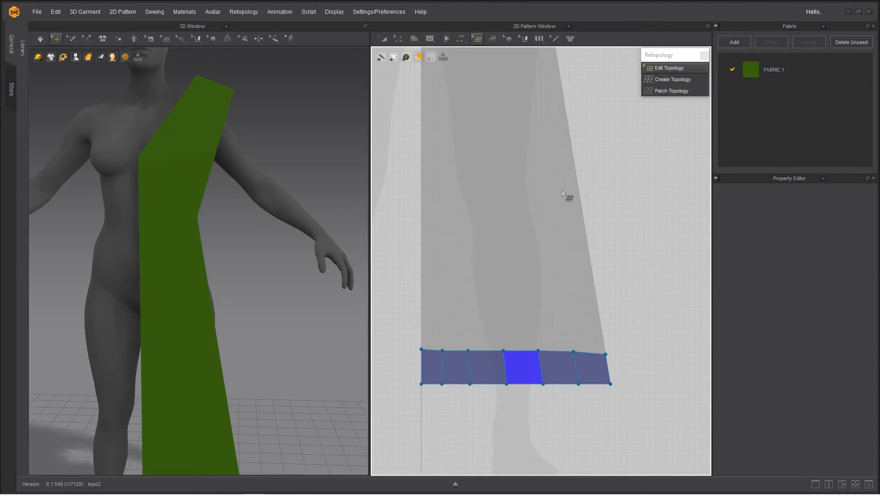
double_click(519, 351)
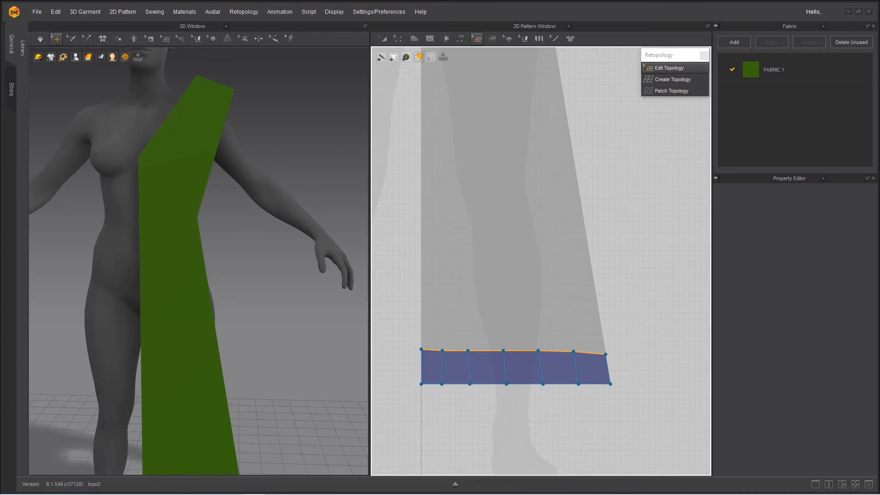
click(579, 383)
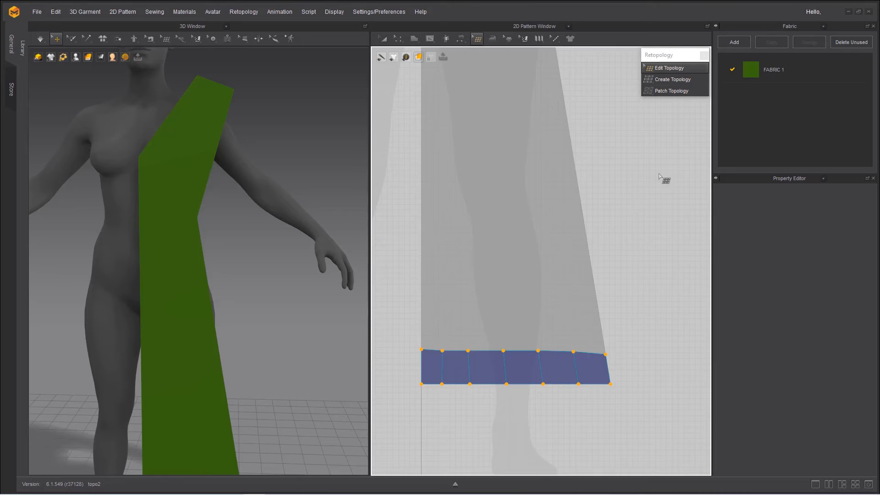
Start a second quad row with Create Topology, placing a quad above the outer hem quad along the slanted edge
click(680, 80)
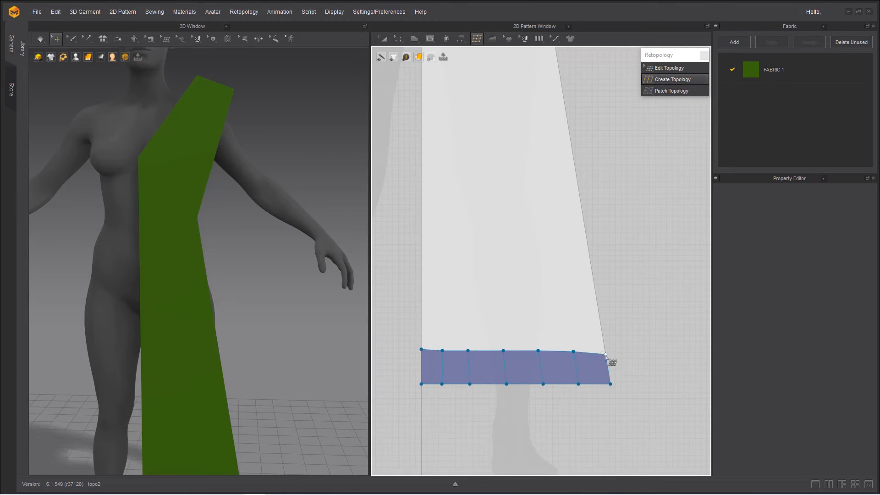
click(606, 354)
click(600, 322)
click(573, 320)
click(573, 352)
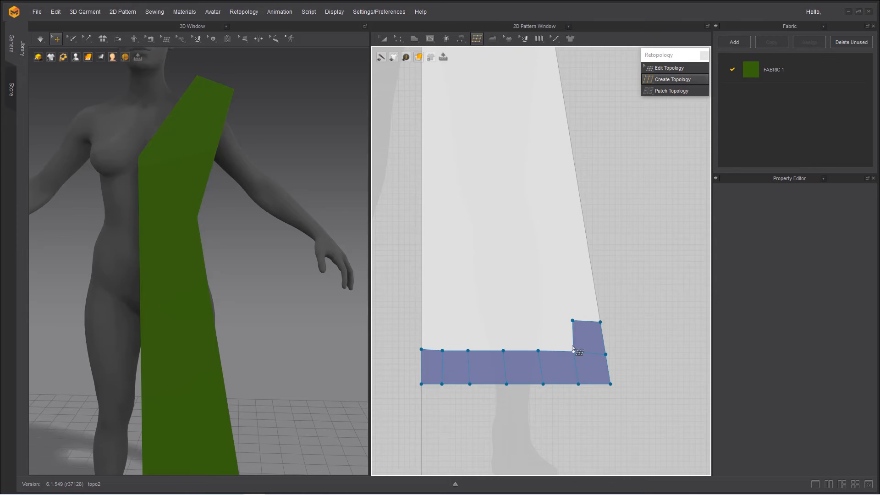
Extend the second row inward with two quads that share the points of the hem row below
click(572, 321)
click(534, 321)
click(538, 351)
click(536, 319)
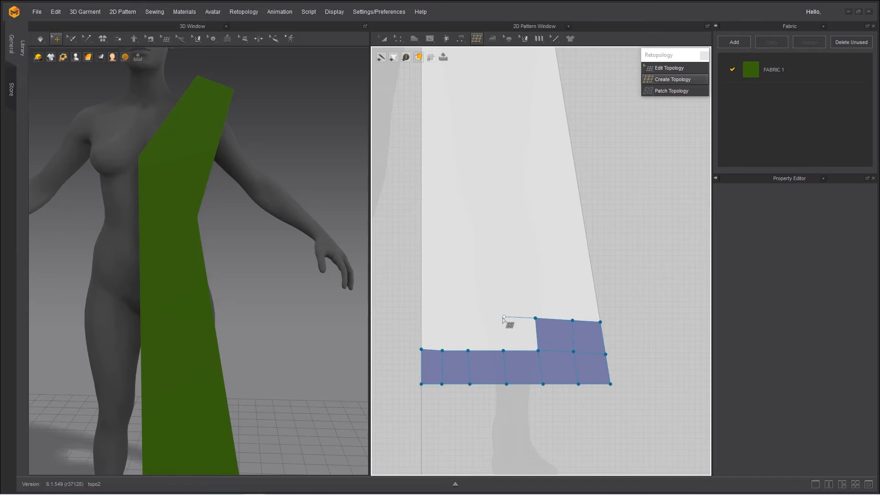
click(501, 317)
click(503, 353)
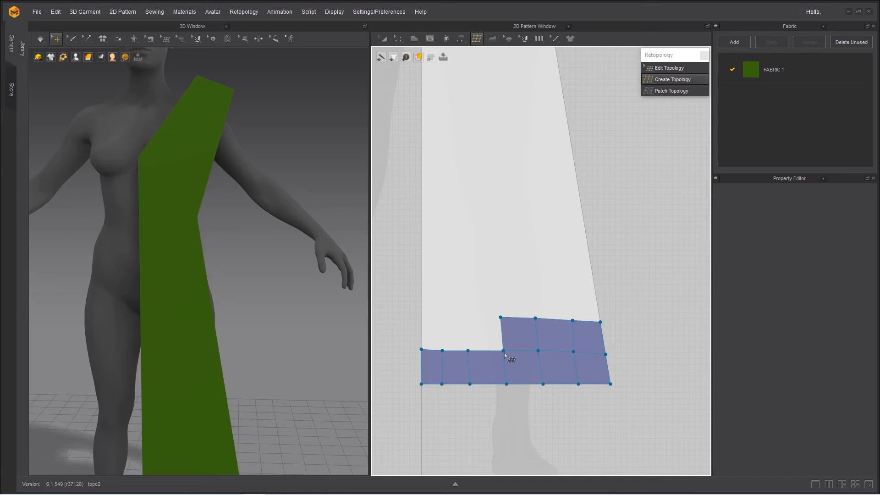
Complete the second row with three more quads up to the pattern's straight vertical edge
click(468, 352)
click(465, 316)
click(500, 317)
click(443, 351)
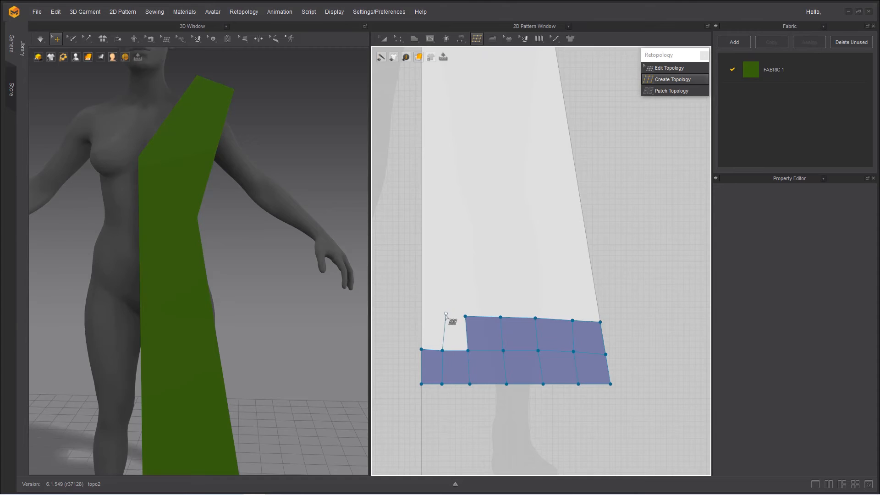
click(441, 317)
click(465, 316)
click(441, 316)
click(421, 315)
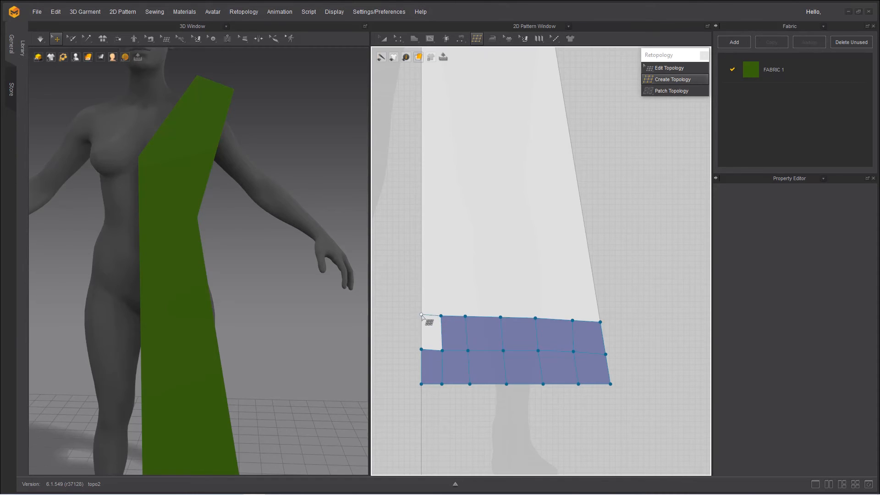
click(422, 349)
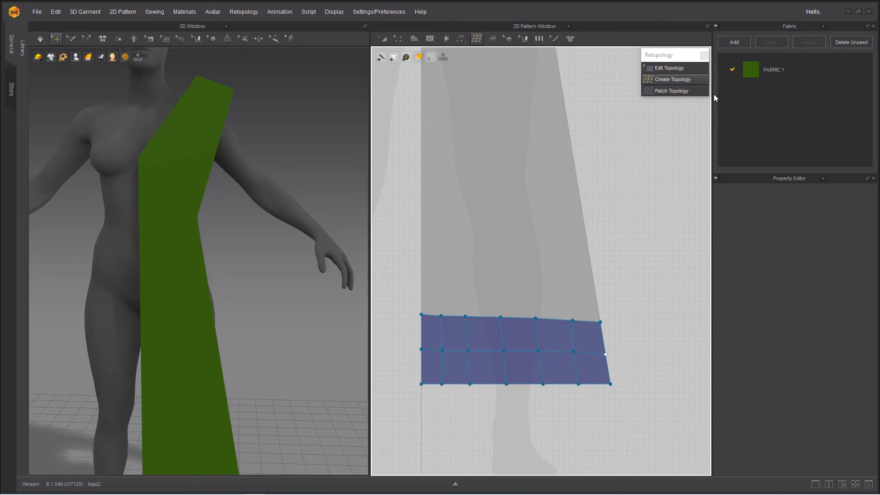
With Edit Topology, try deleting the second row's corner point on the straight edge and the neighbouring quad face, and undo the deletions
click(668, 68)
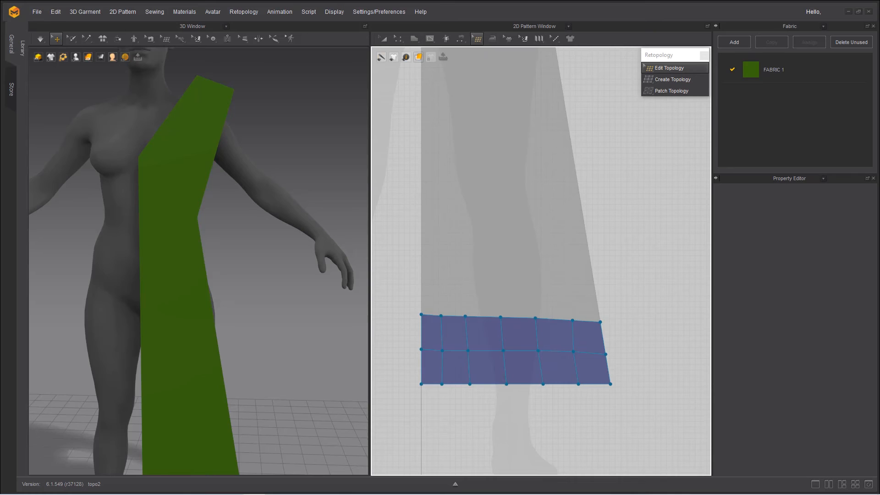
click(422, 317)
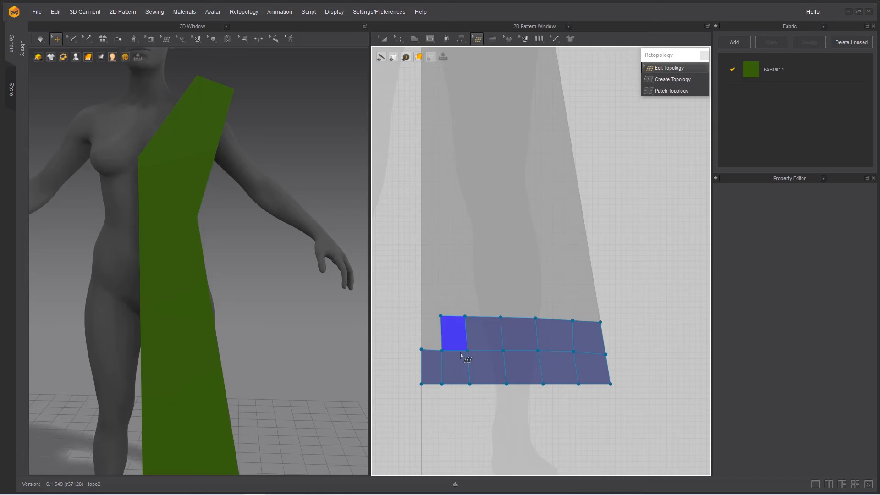
key(Delete)
key(ctrl+z)
key(ctrl+z)
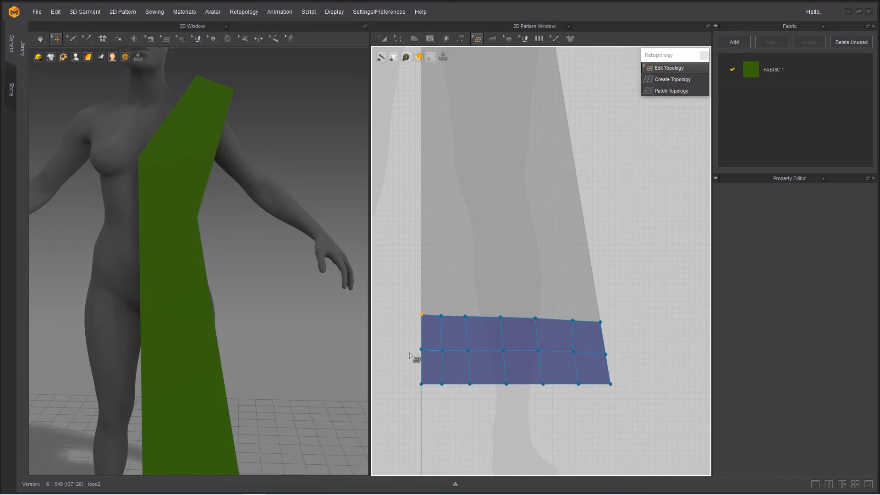
Merge the two points between the rows nearest the straight edge, undo the merge, and clear the selection
click(443, 350)
shift+click(421, 350)
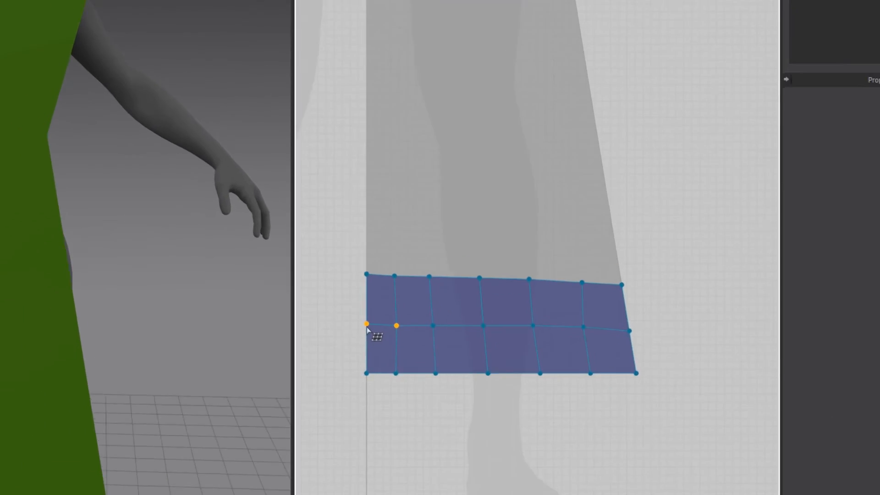
right_click(421, 351)
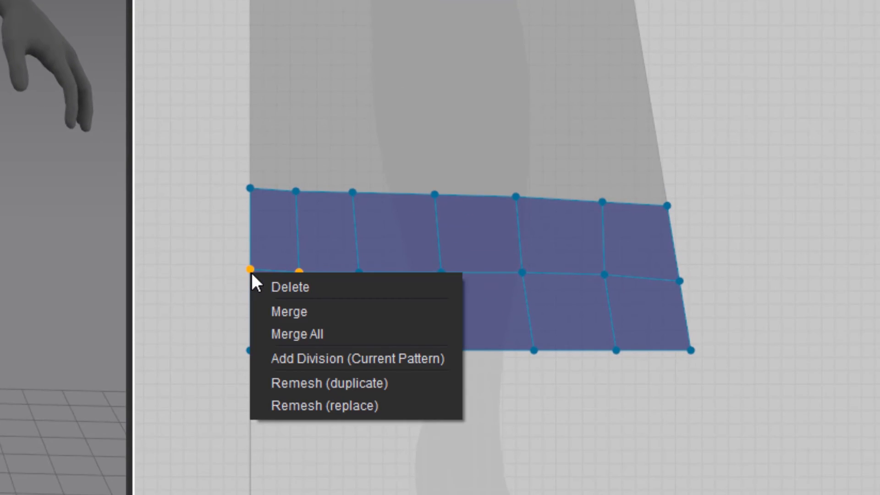
click(269, 311)
key(ctrl+z)
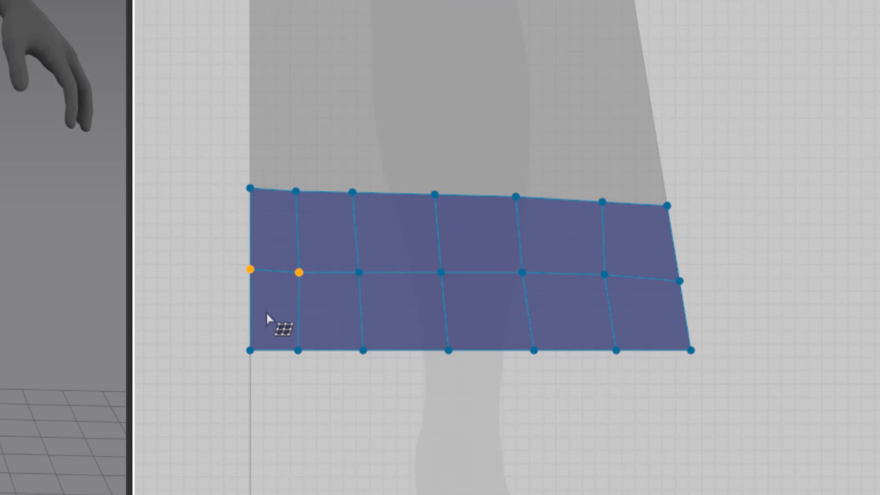
click(218, 150)
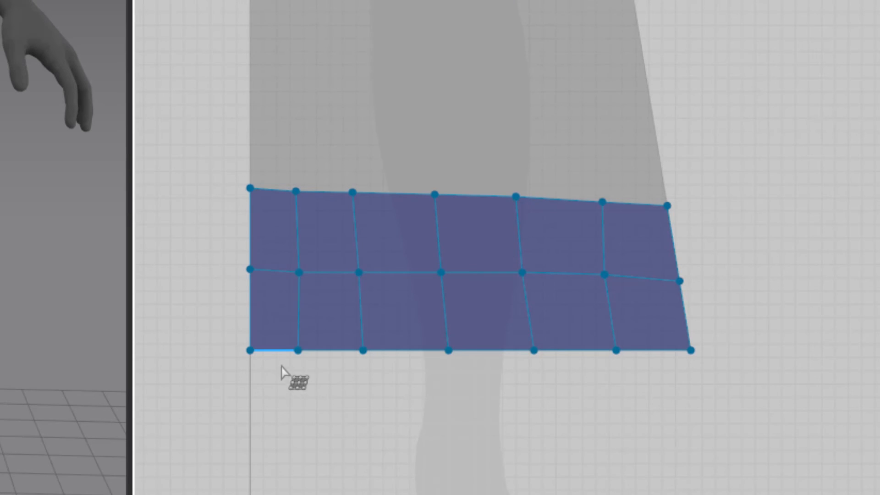
Merge the four points of the hem quad at the straight edge into one, and undo the merge
click(298, 350)
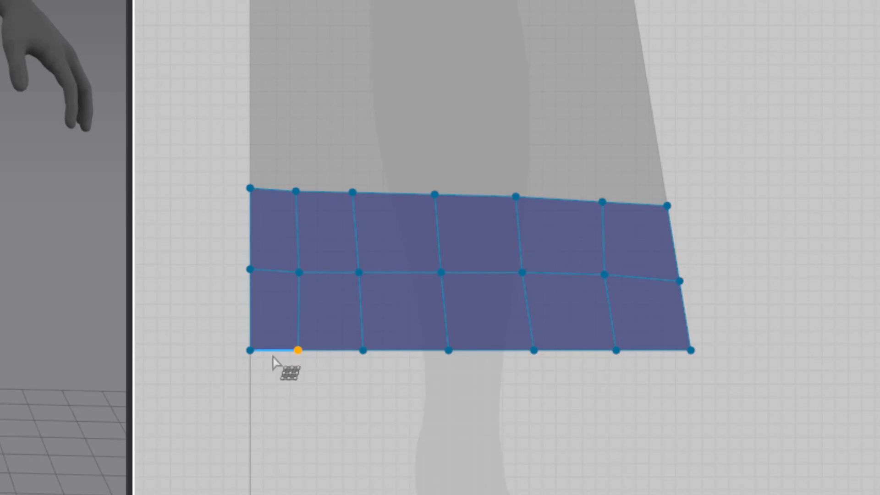
shift+click(250, 350)
shift+click(250, 270)
right_click(298, 273)
click(347, 309)
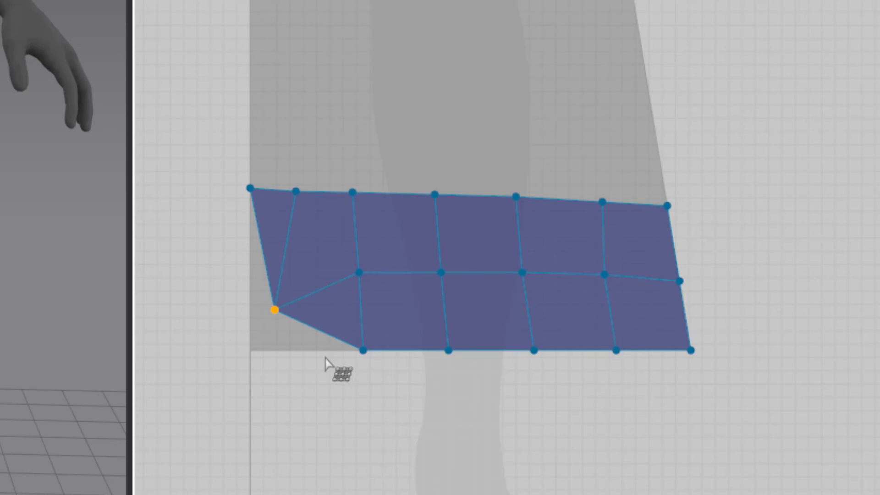
key(ctrl+z)
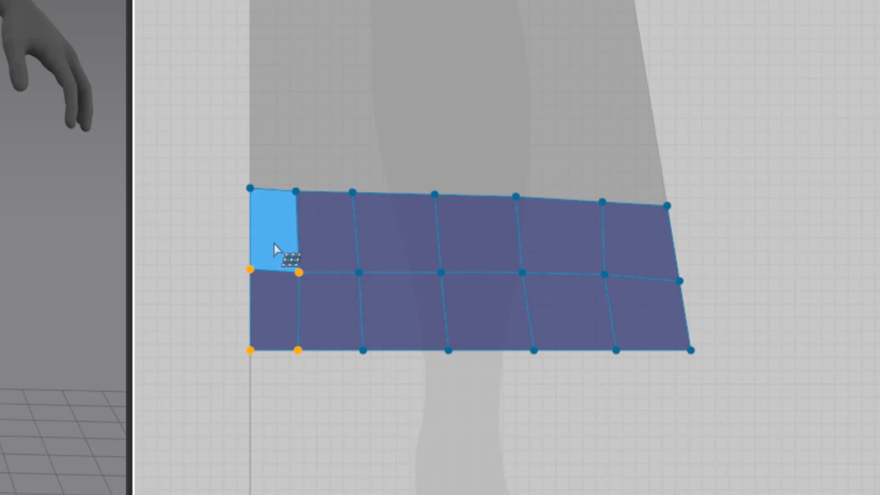
Move the second row's upper point beside its corner point on the straight edge and apply Merge All with a 10 mm length
drag(296, 192, 261, 192)
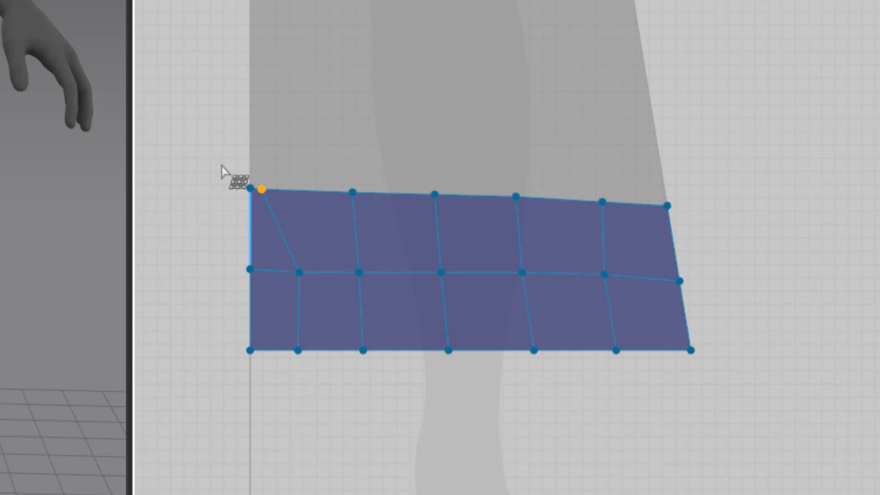
click(212, 150)
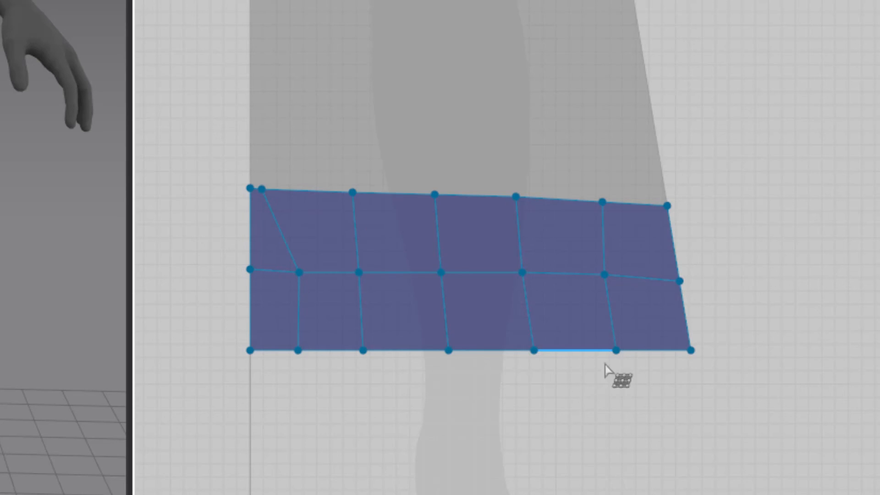
right_click(480, 323)
click(513, 338)
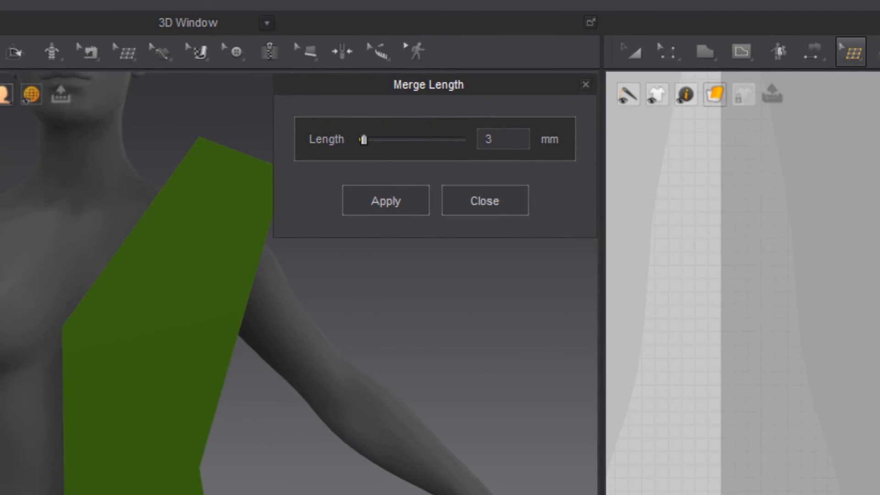
click(504, 138)
drag(501, 145, 426, 154)
text(10)
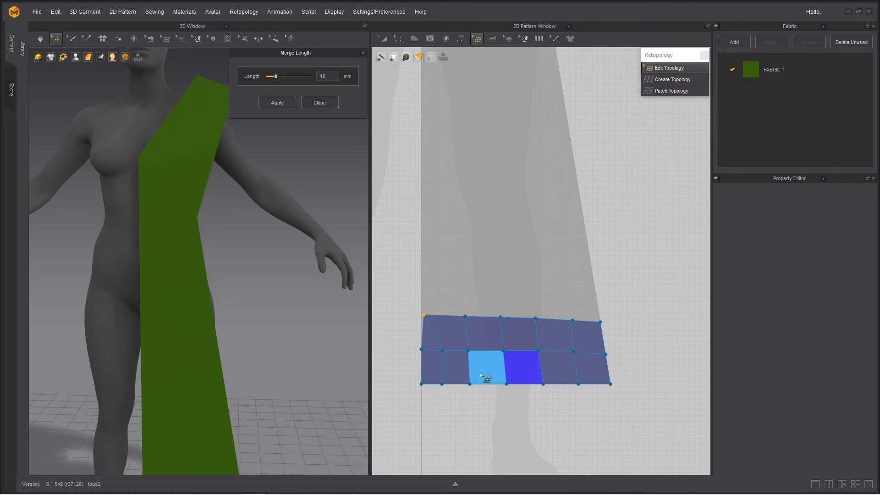
Undo the Merge All and the point move, and close the Merge Length settings
key(ctrl+z)
key(ctrl+z)
key(ctrl+z)
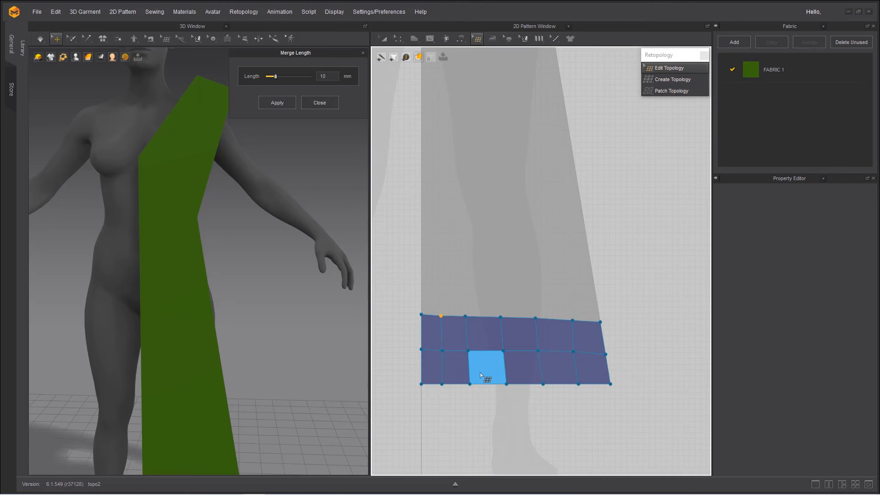
click(317, 106)
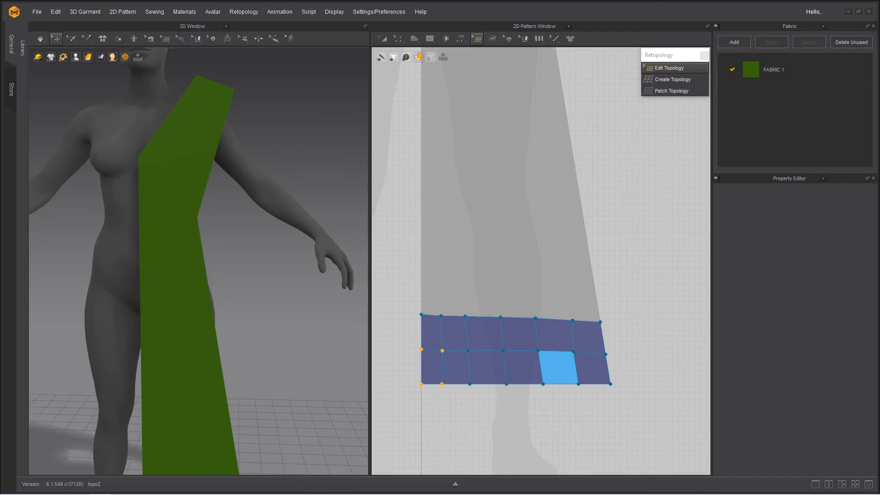
Create a four-point topology face spanning the pattern's full width, leaving a gap above the hem mesh
click(672, 80)
click(580, 196)
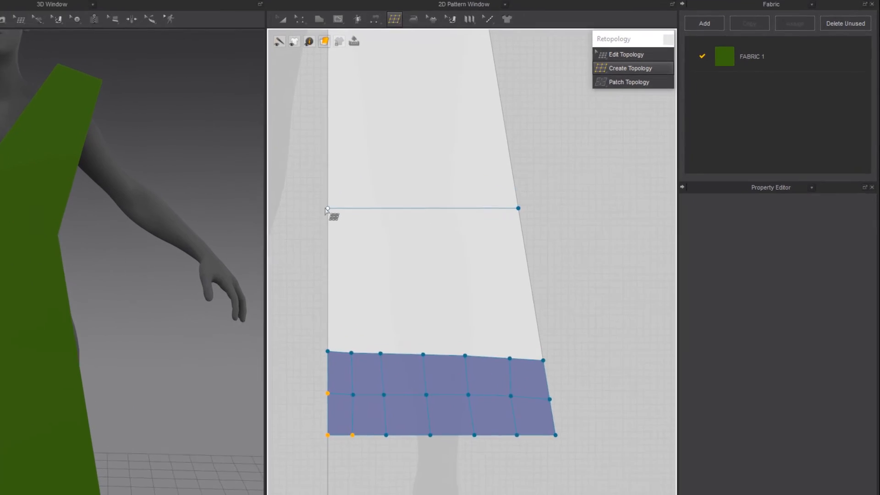
click(327, 209)
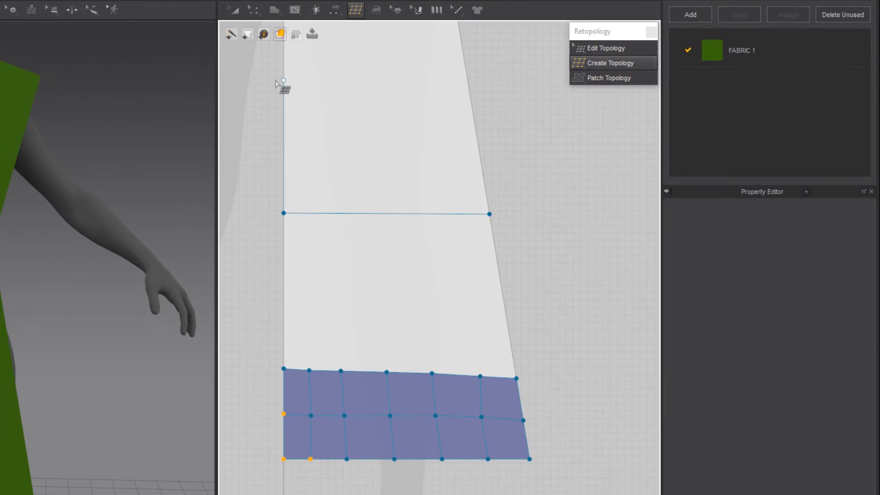
click(327, 84)
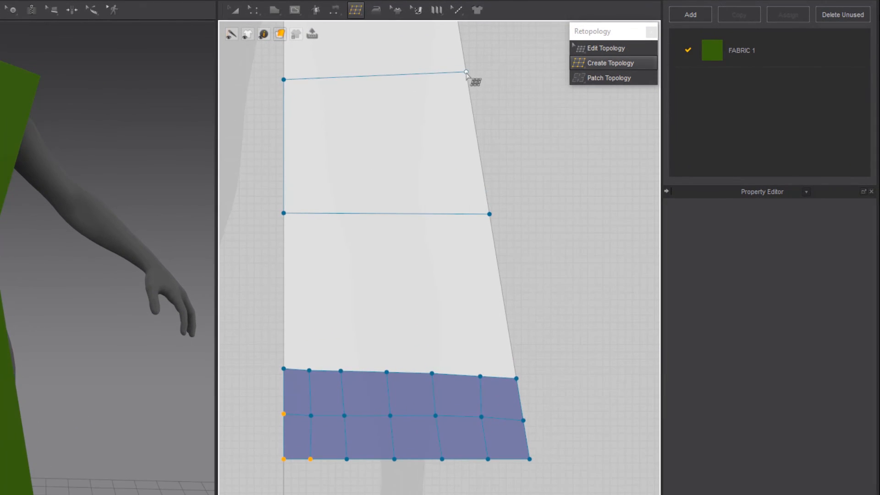
click(466, 72)
click(489, 214)
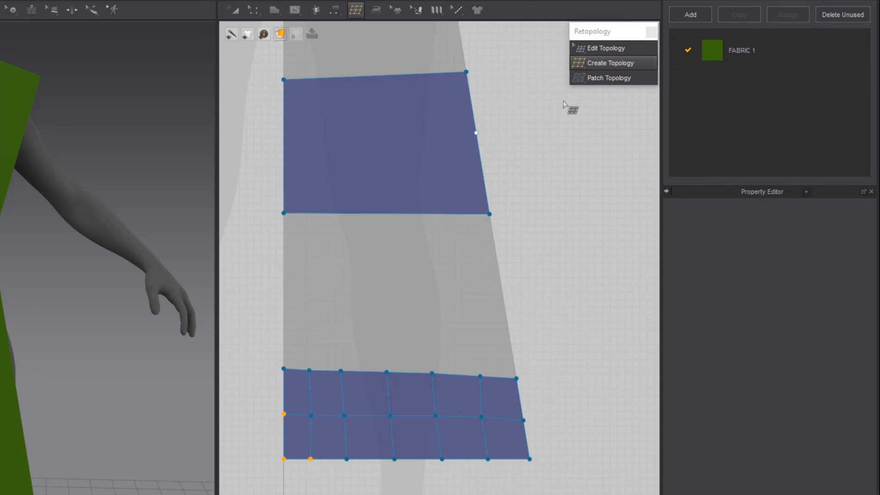
Apply Add Division (Current Pattern) from the new quad to subdivide the pattern's topology
click(576, 50)
right_click(403, 169)
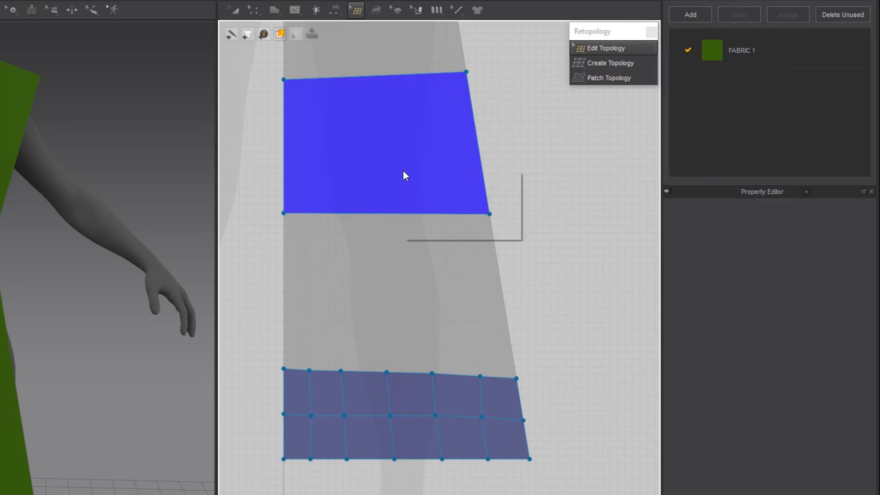
click(423, 204)
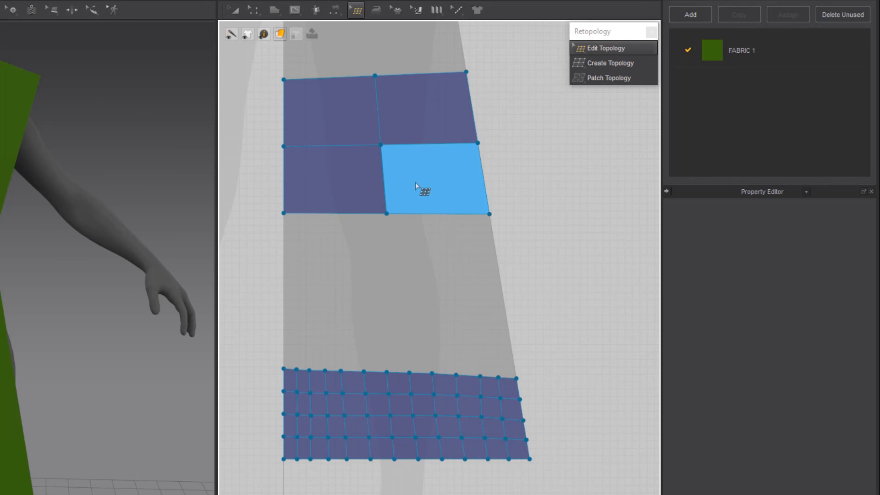
Insert two lengthwise and two crosswise edge loops in the upper mesh to divide it into a four-by-four grid
click(619, 63)
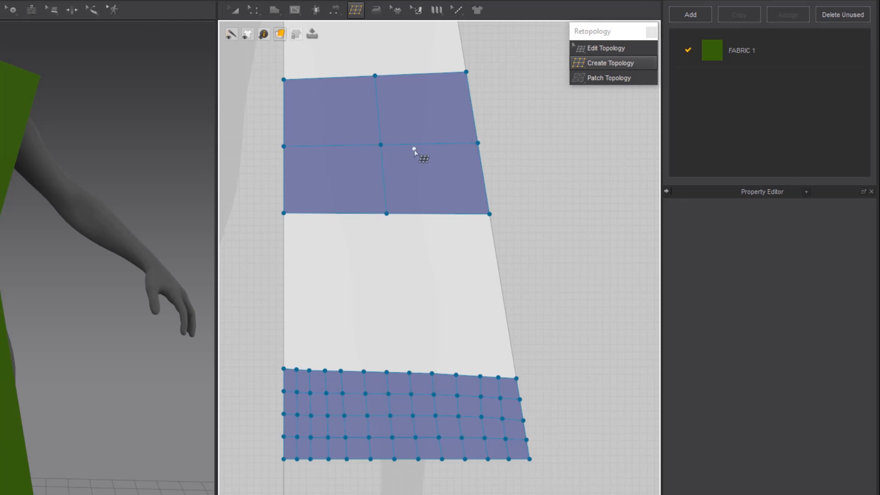
ctrl+shift+click(431, 144)
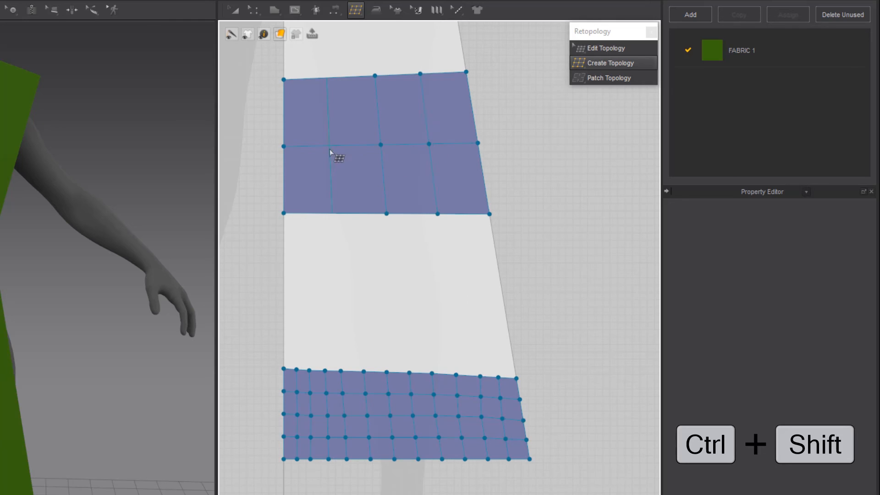
ctrl+shift+click(329, 146)
ctrl+shift+click(329, 113)
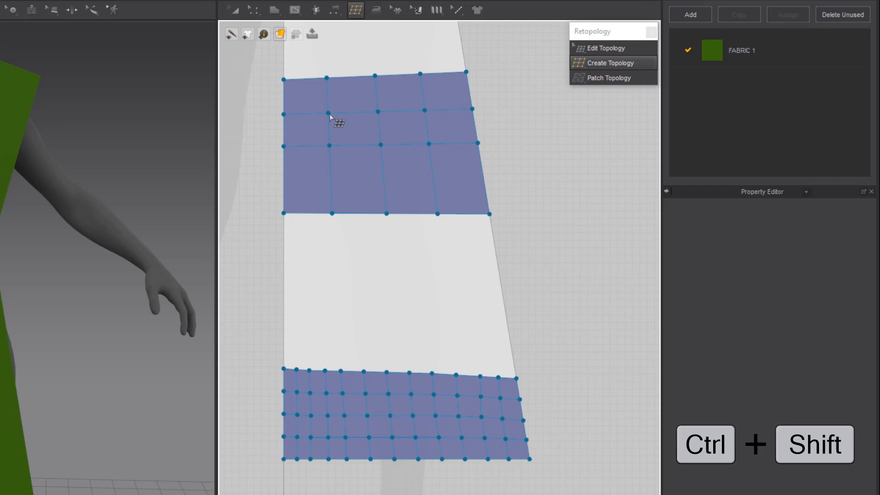
ctrl+shift+click(330, 178)
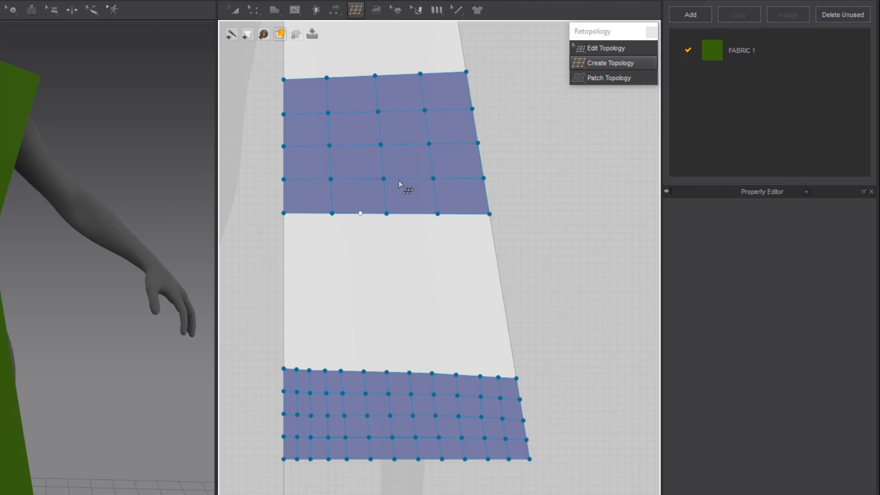
Select the upper mesh's lowest edge row with Edit Topology and move it slightly toward the hem
click(601, 50)
click(601, 52)
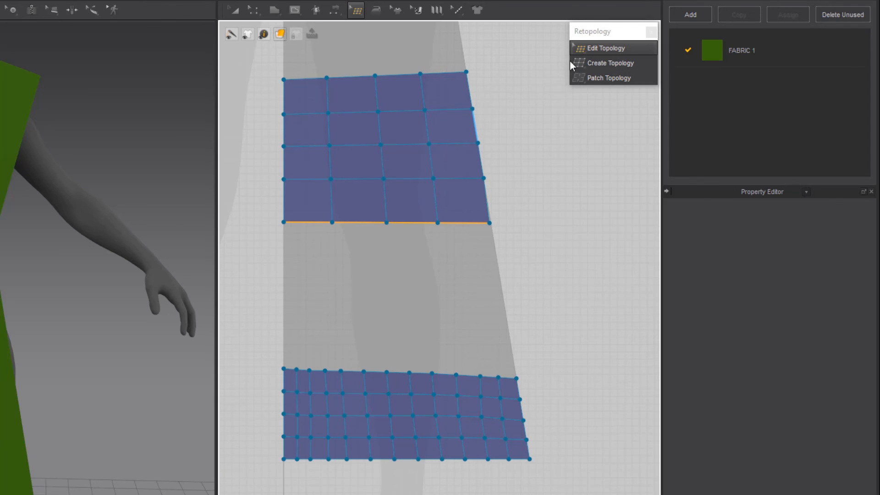
Examine the editing commands offered for the upper mesh's corner face and a hem mesh edge, and clear the selection
right_click(467, 199)
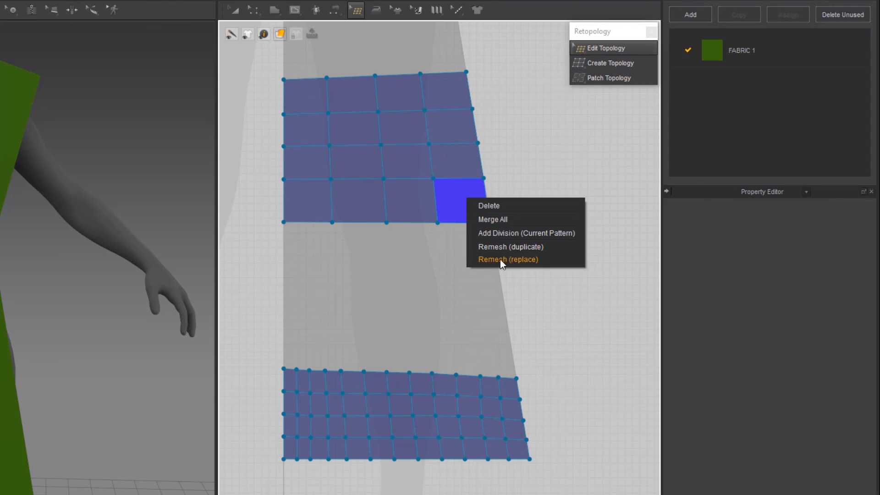
right_click(454, 435)
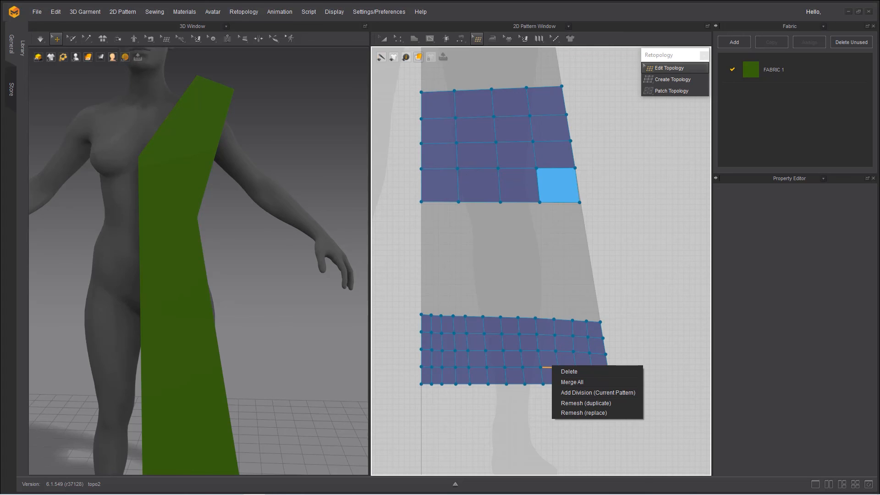
click(642, 243)
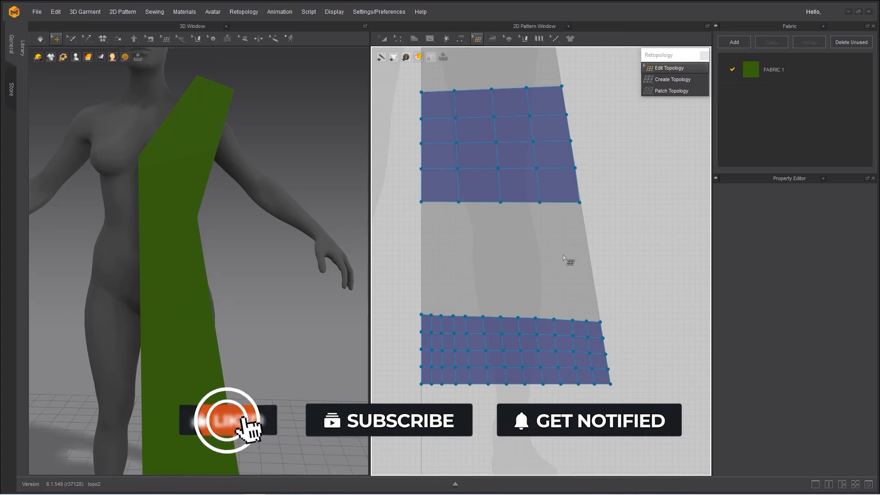